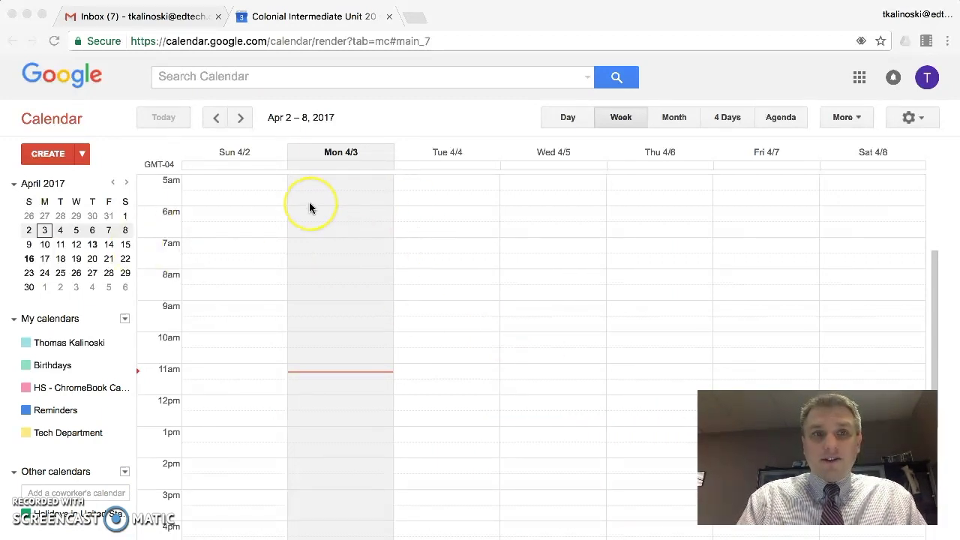
- Switch over to Gmail, then return to Google Calendar through the Google apps list
{"action": "left_click", "coordinate": [149, 19]}
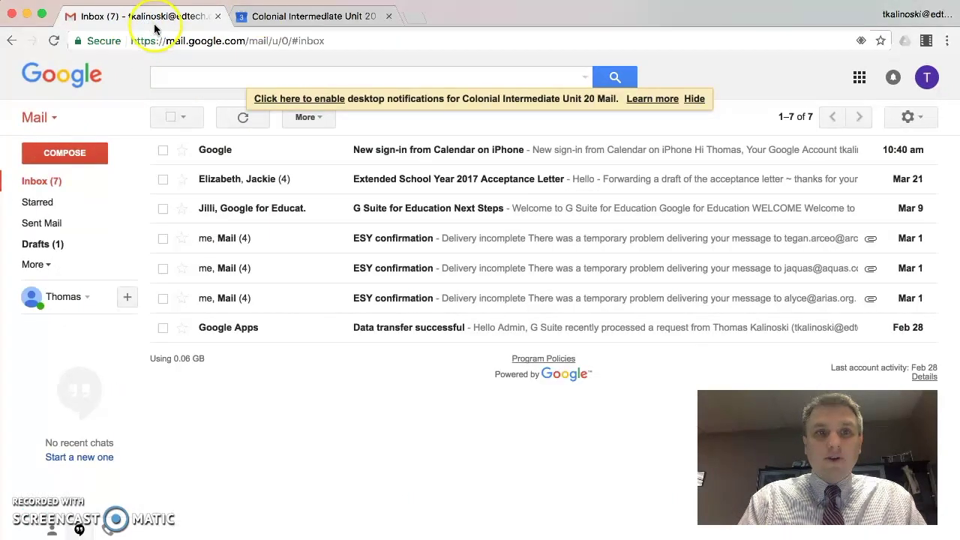
{"action": "left_click", "coordinate": [860, 79]}
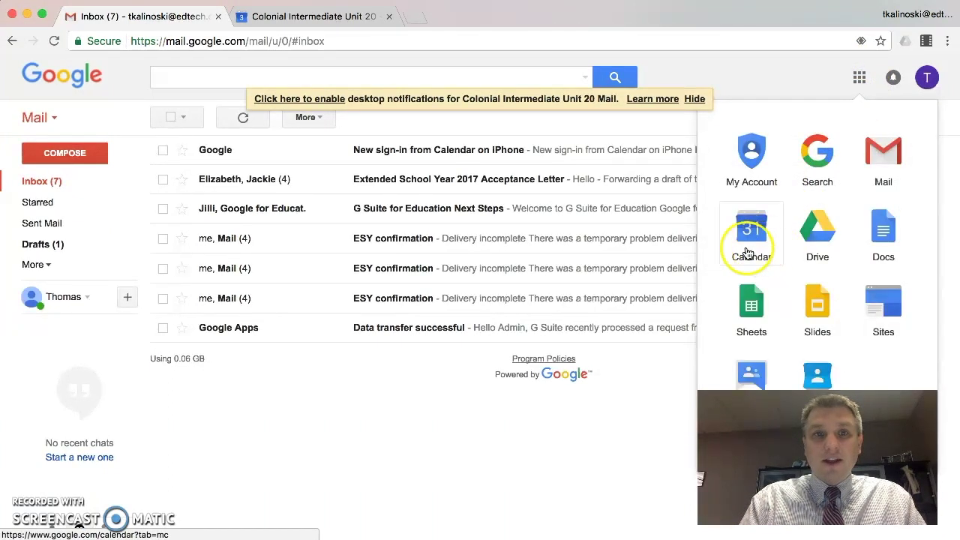
{"action": "left_click", "coordinate": [304, 18]}
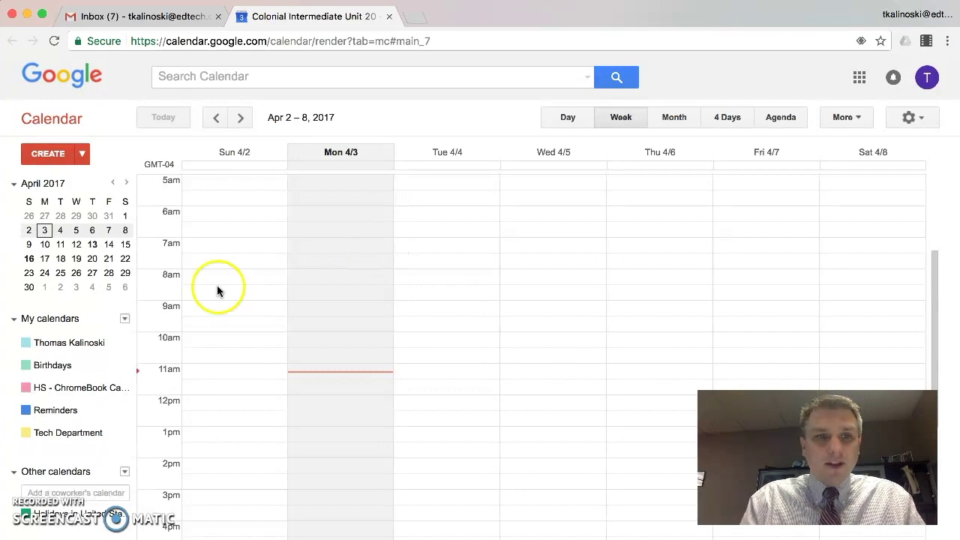
- Create a new calendar under My calendars named 'Classroom Calendar'
{"action": "left_click", "coordinate": [125, 320]}
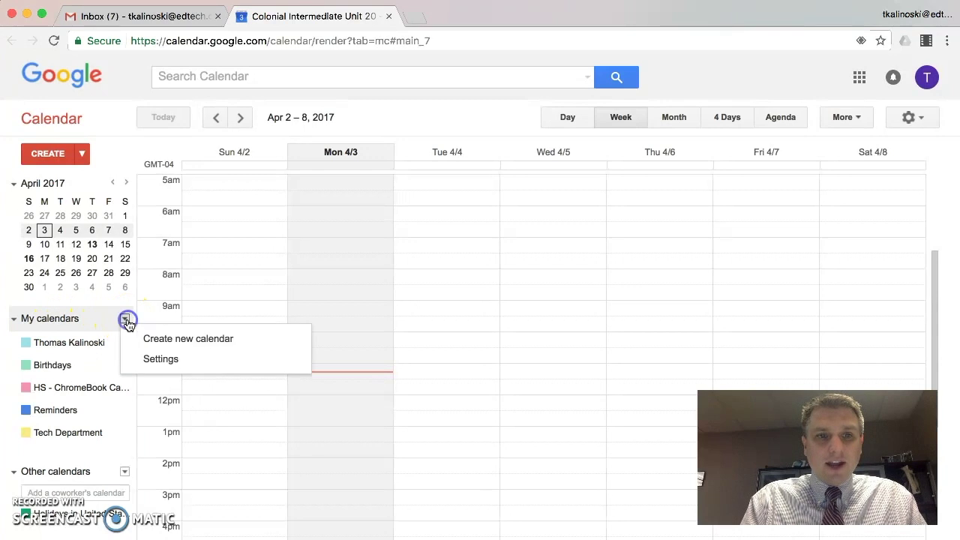
{"action": "left_click", "coordinate": [158, 341]}
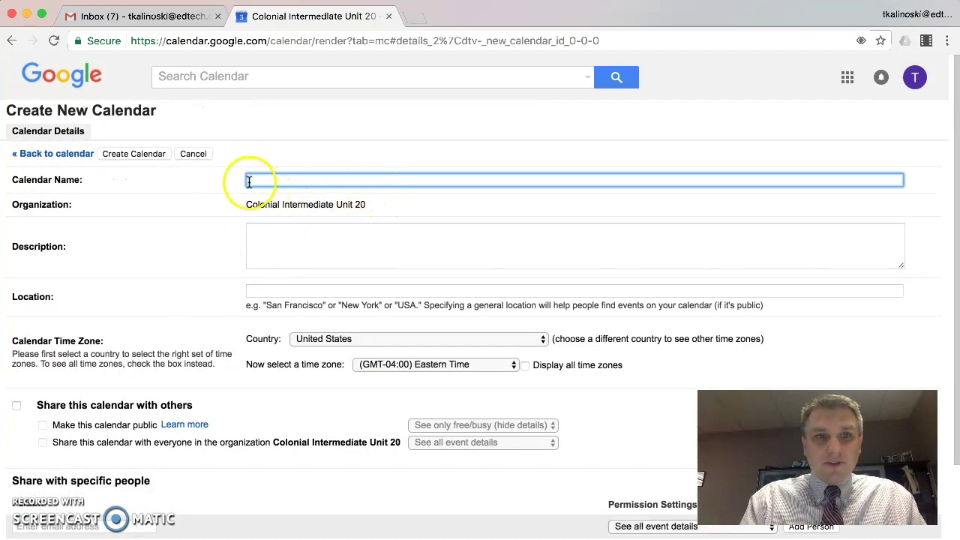
{"action": "type", "text": "C"}
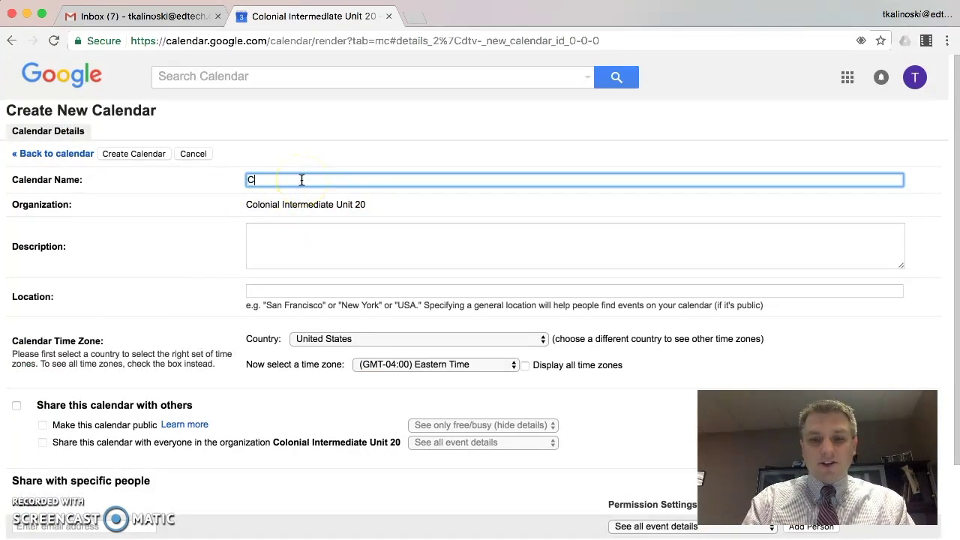
{"action": "type", "text": "lassroom "}
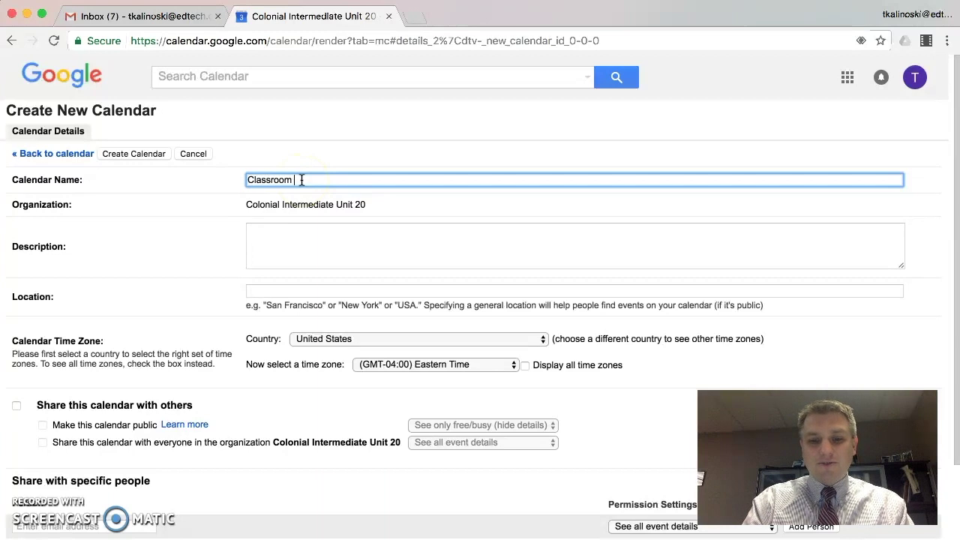
{"action": "type", "text": "Calendar"}
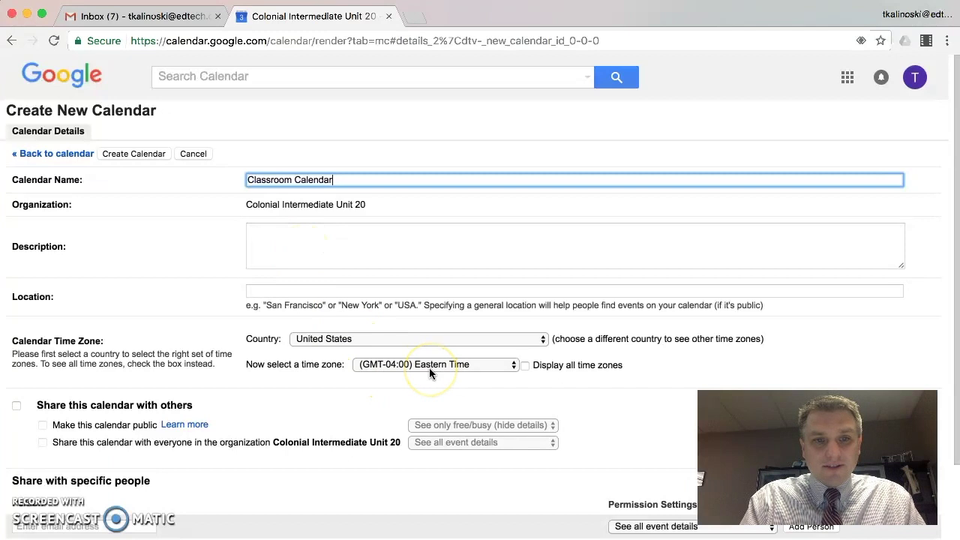
{"action": "scroll", "coordinate": [429, 370], "scroll_direction": "down", "scroll_amount": 3}
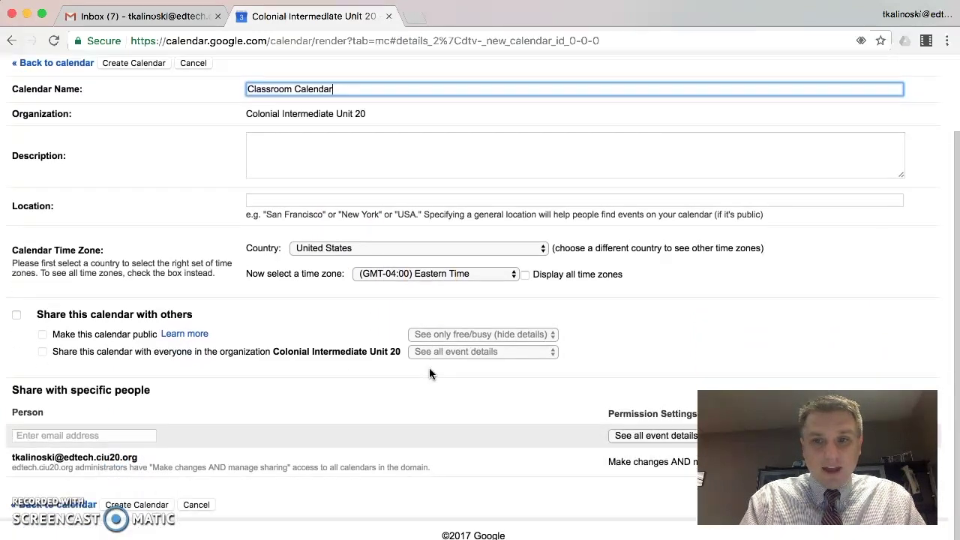
{"action": "left_click", "coordinate": [137, 504]}
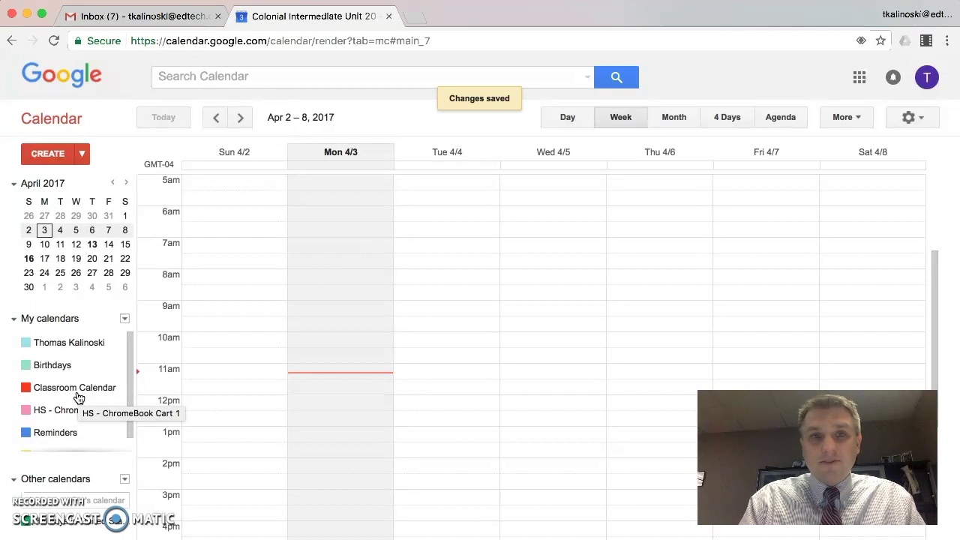
{"action": "left_click", "coordinate": [50, 395]}
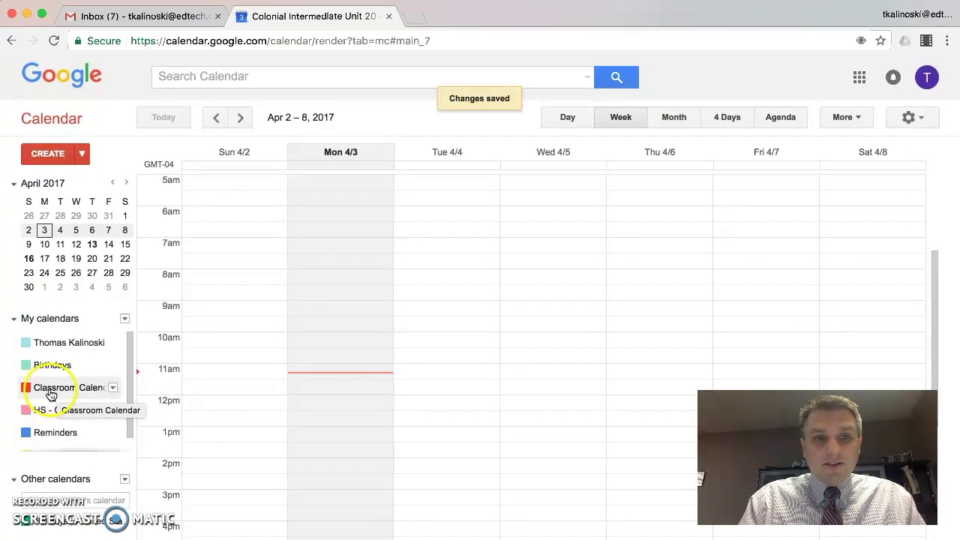
{"action": "left_click", "coordinate": [45, 389]}
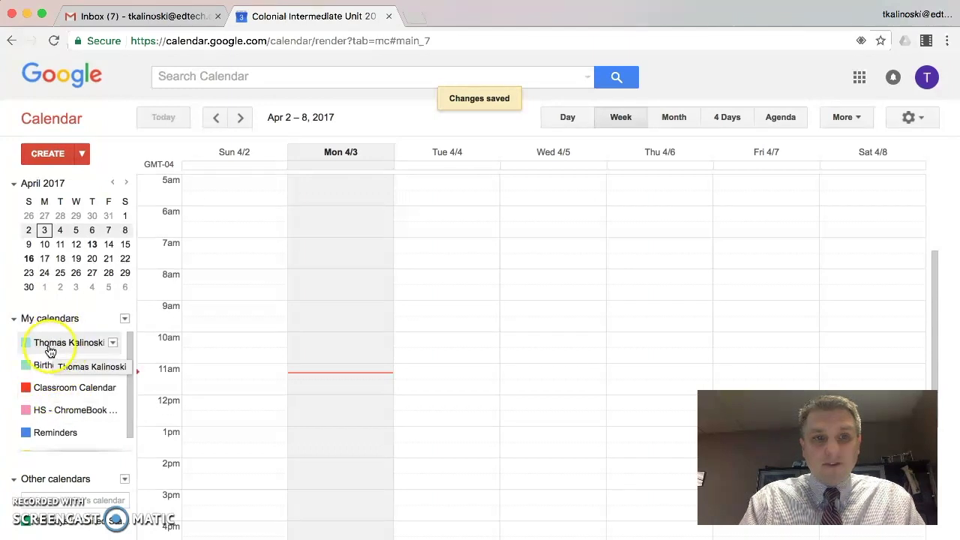
{"action": "left_click", "coordinate": [59, 393]}
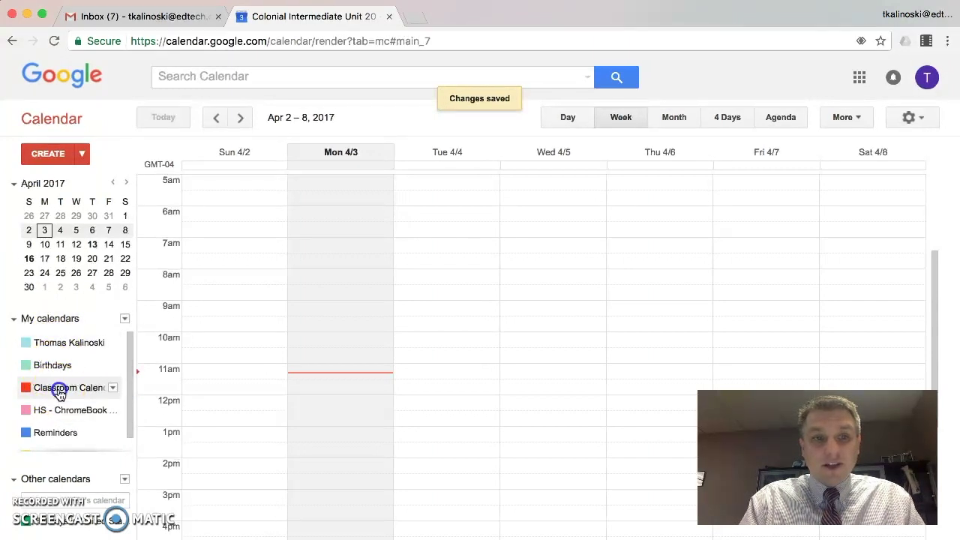
{"action": "left_click", "coordinate": [60, 393]}
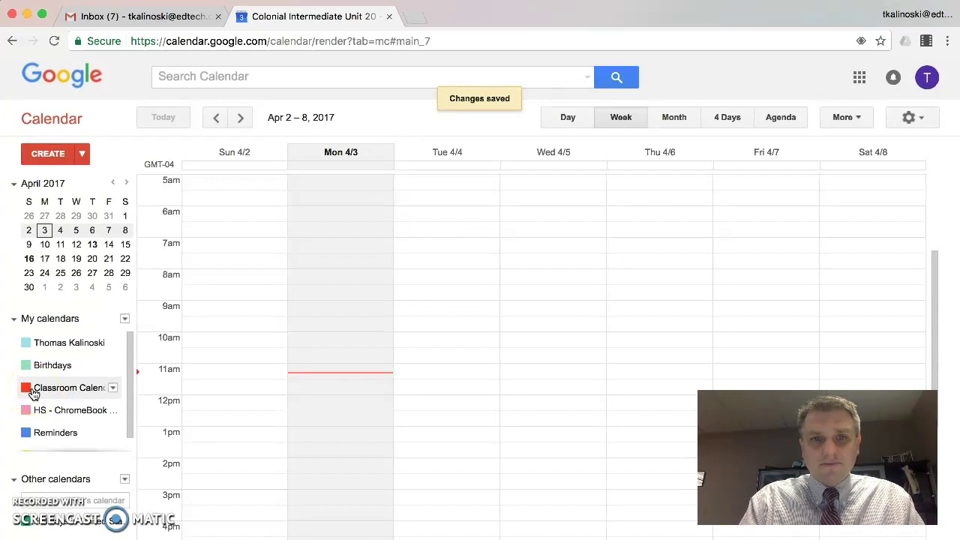
- Start a new event titled 'PSSA' on April 5, 2017, beginning at 9:00am
{"action": "left_click", "coordinate": [63, 159]}
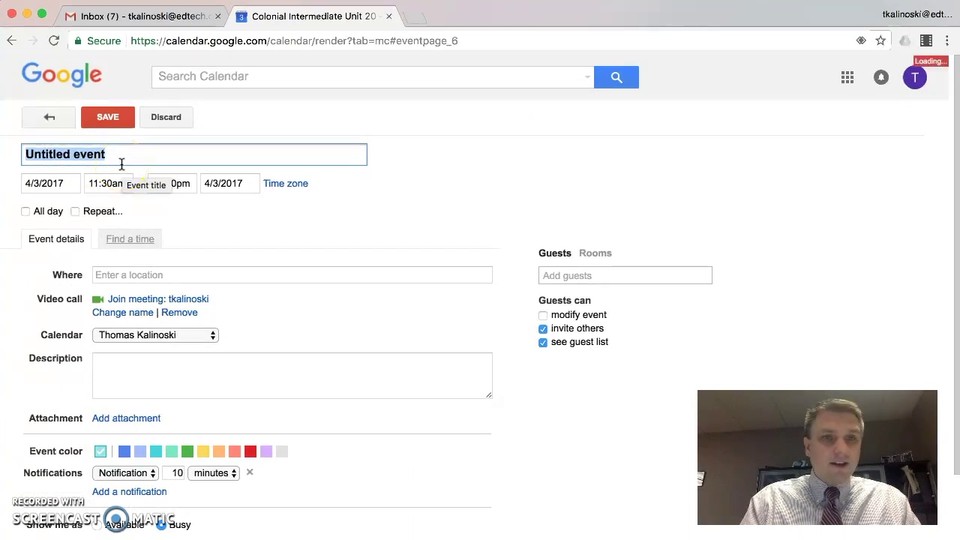
{"action": "type", "text": "PS"}
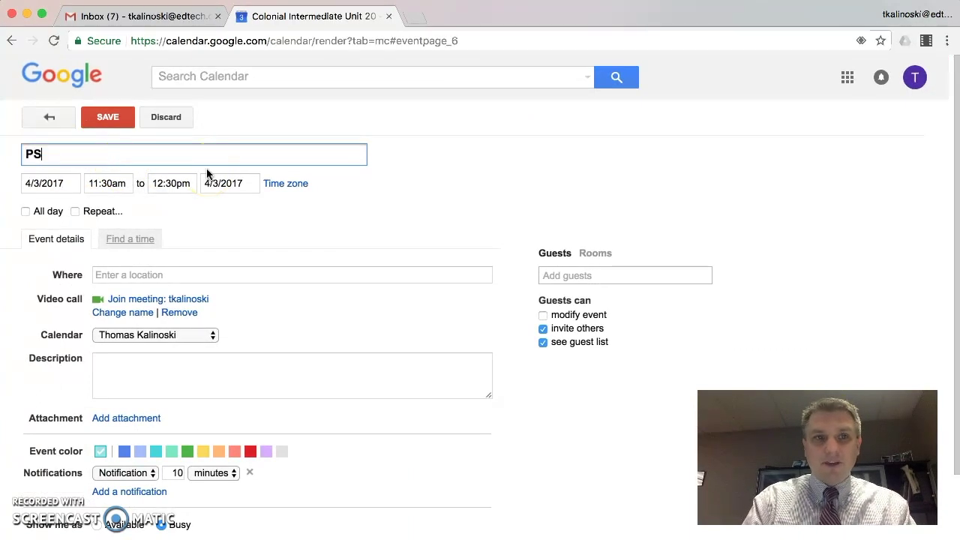
{"action": "type", "text": "SA"}
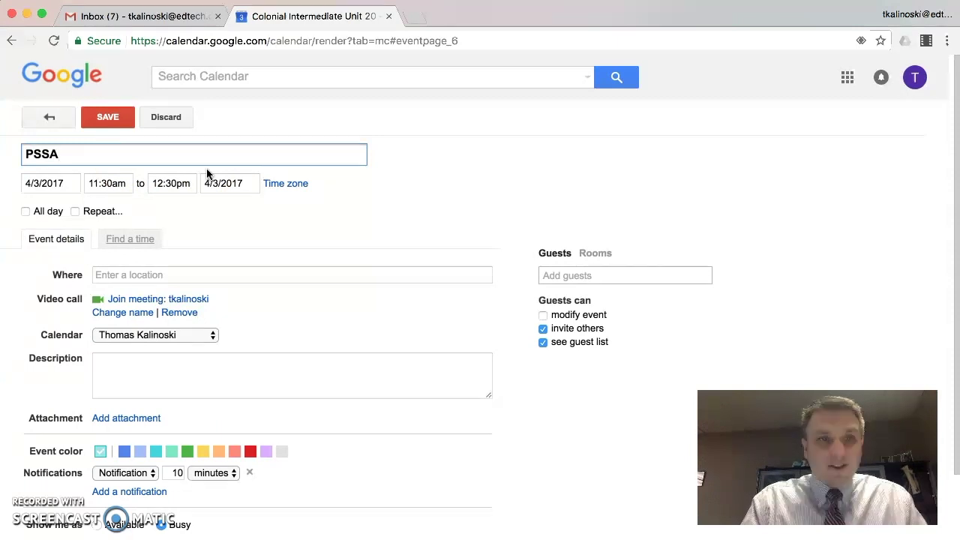
{"action": "left_click", "coordinate": [66, 183]}
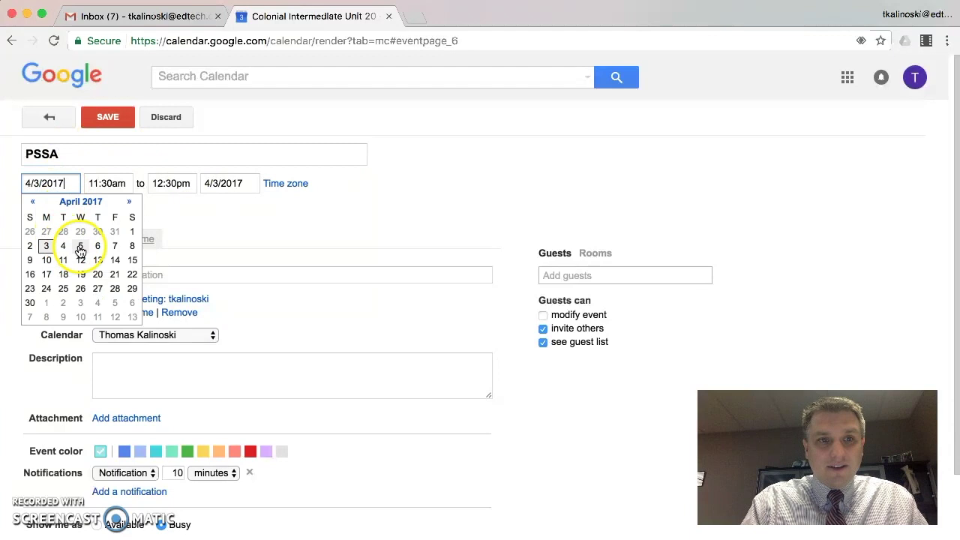
{"action": "left_click", "coordinate": [80, 247]}
{"action": "left_click", "coordinate": [98, 183]}
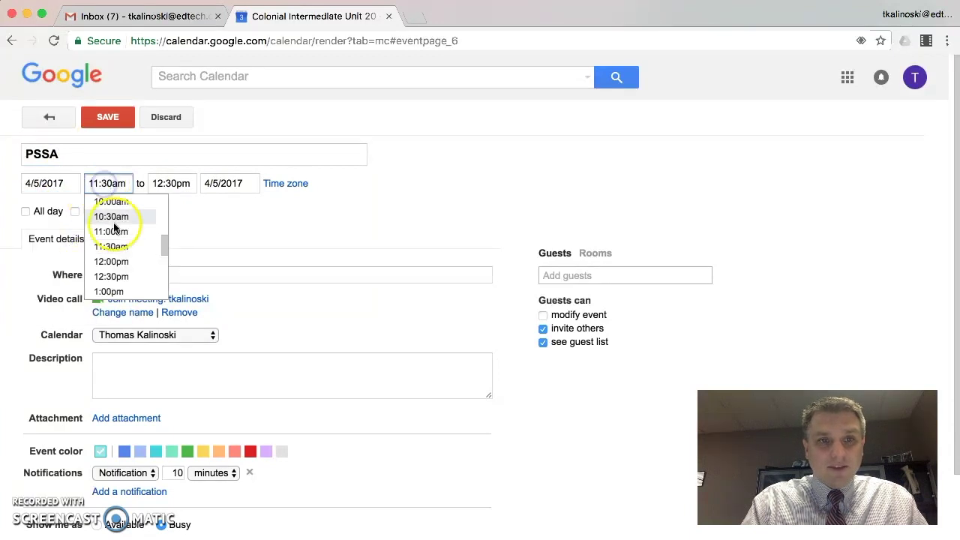
{"action": "scroll", "coordinate": [114, 227], "scroll_direction": "up", "scroll_amount": 2}
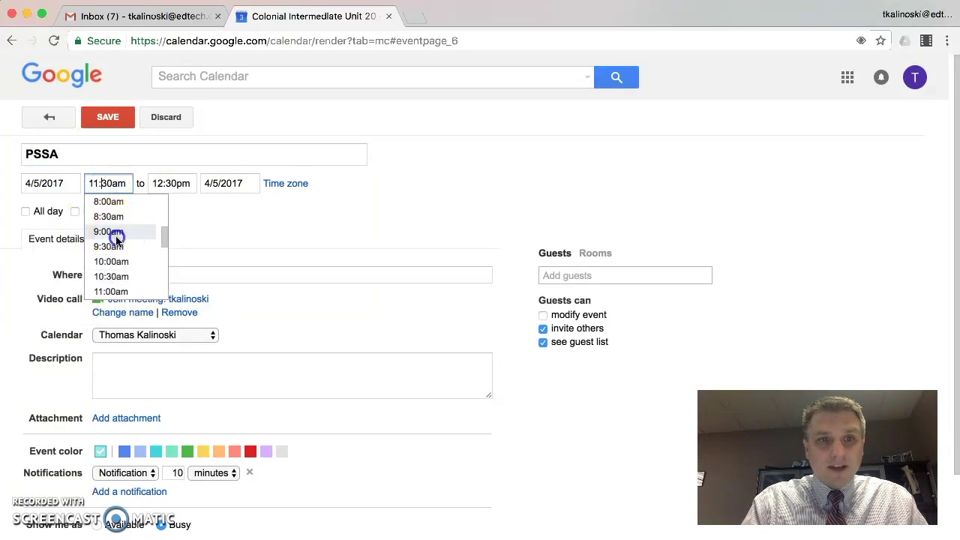
{"action": "left_click", "coordinate": [113, 232]}
- Set the PSSA event to end at 10:30am, assign it to Classroom Calendar, and save
{"action": "left_click", "coordinate": [168, 184]}
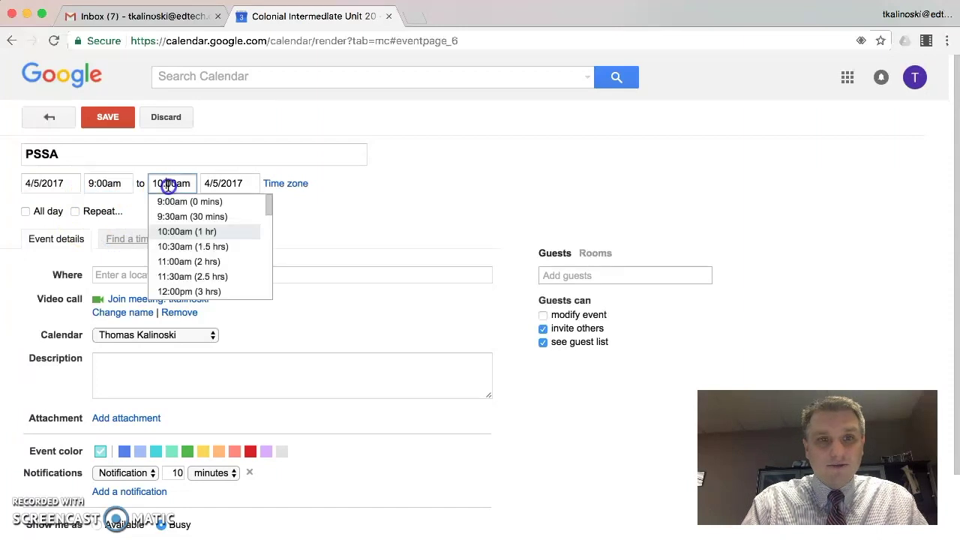
{"action": "left_click", "coordinate": [178, 247]}
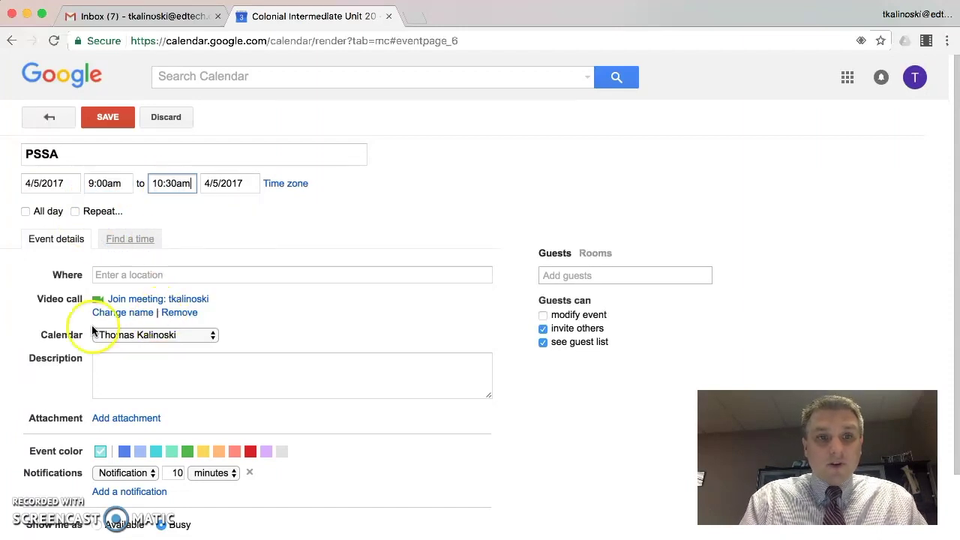
{"action": "left_click", "coordinate": [114, 339]}
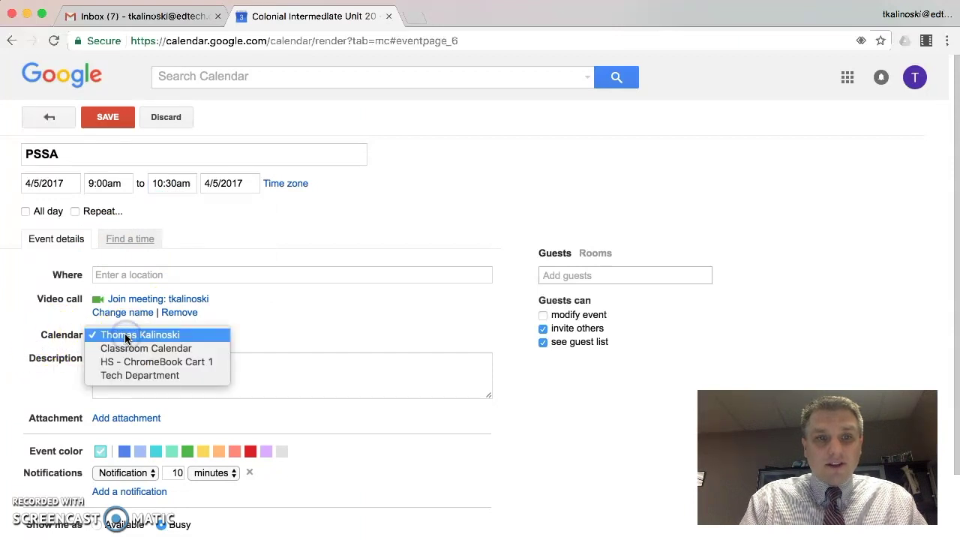
{"action": "left_click", "coordinate": [132, 349]}
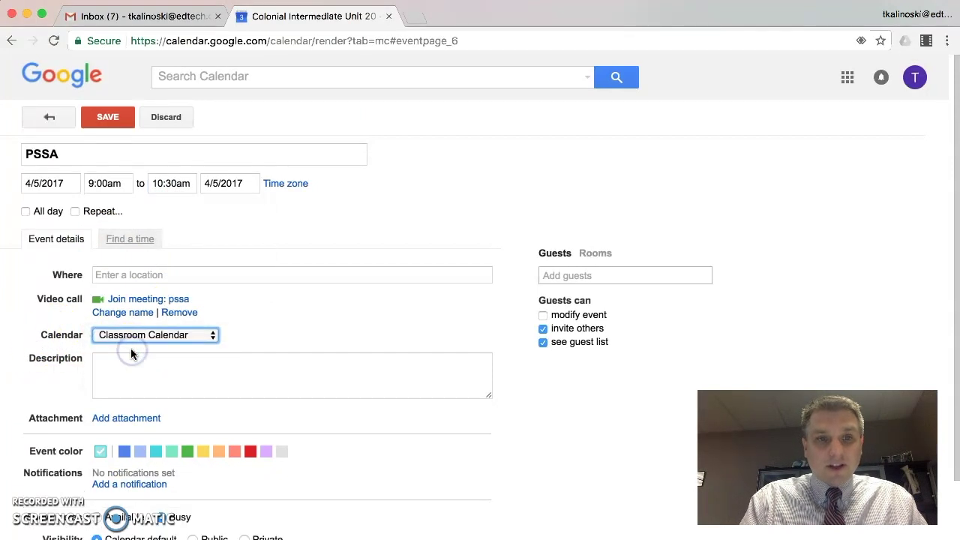
{"action": "left_click", "coordinate": [109, 119]}
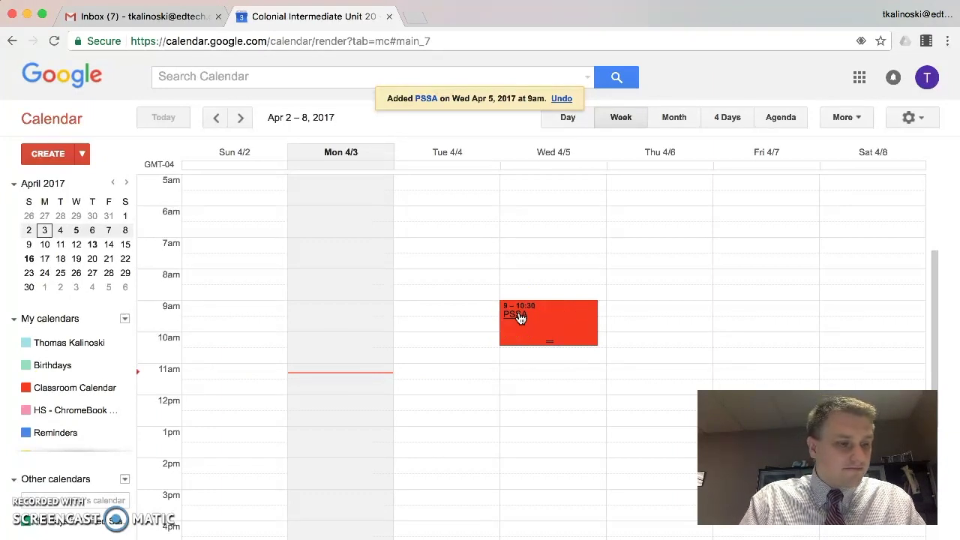
- Quick-create 'Crazy T-Shirt Day' in the Thursday 4/6 6am slot and assign it to Classroom Calendar
{"action": "left_click", "coordinate": [648, 212]}
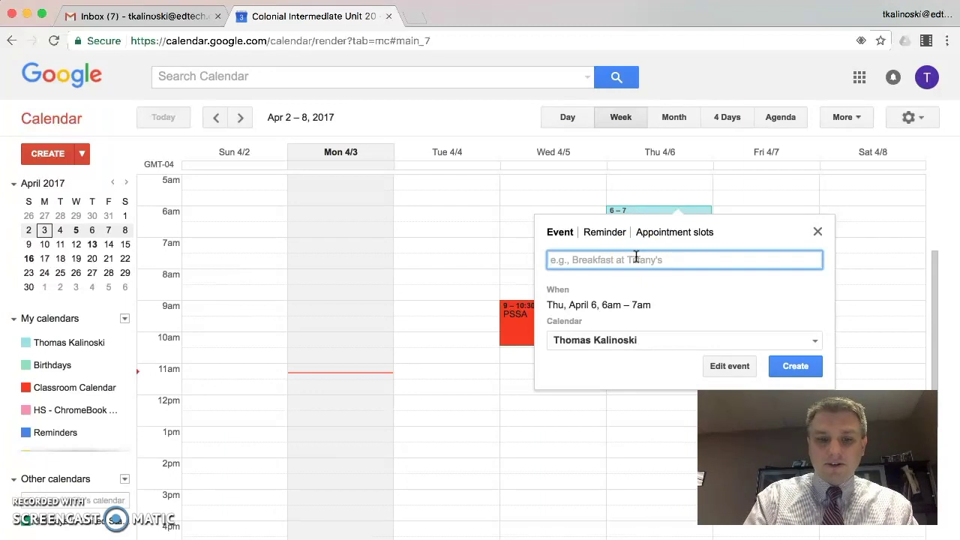
{"action": "type", "text": "Crazy T"}
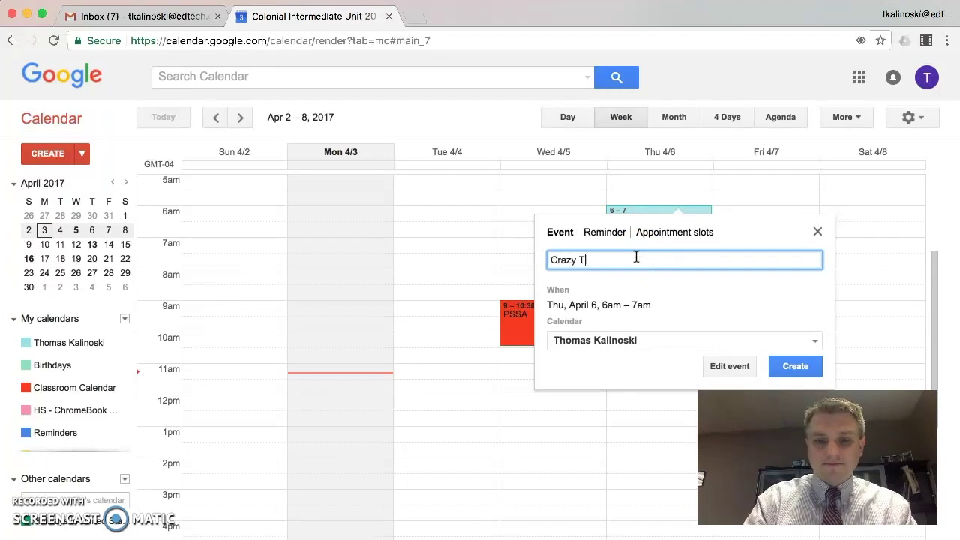
{"action": "type", "text": "-Shirt Day"}
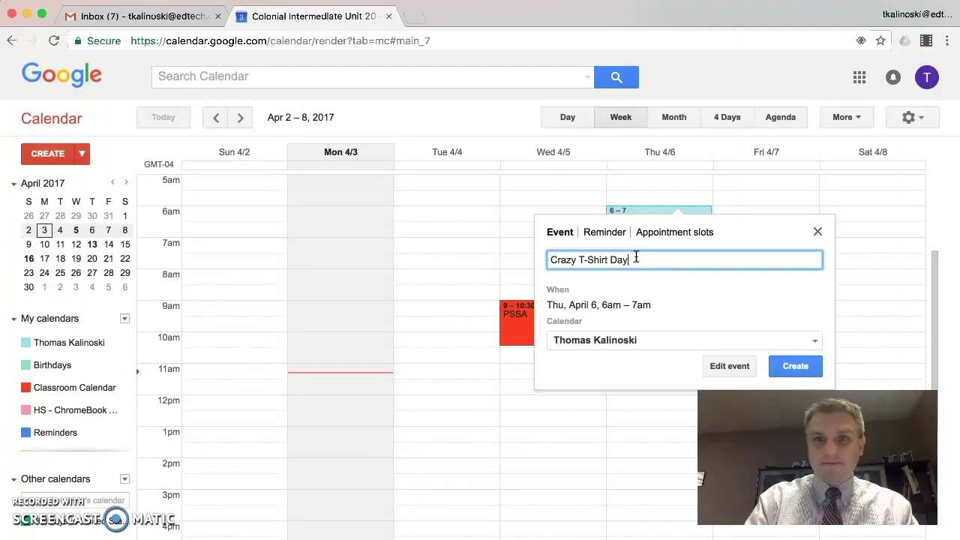
{"action": "left_click", "coordinate": [575, 340]}
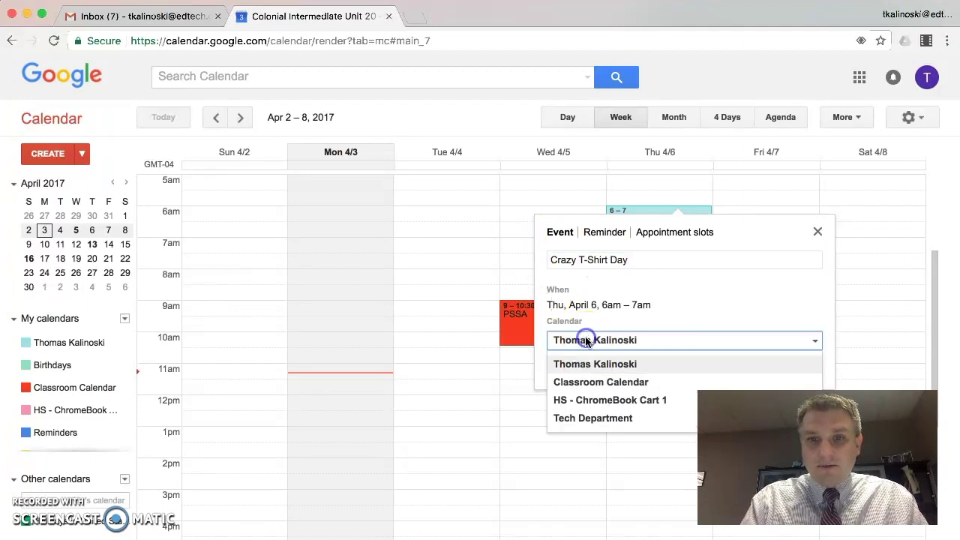
{"action": "left_click", "coordinate": [594, 382]}
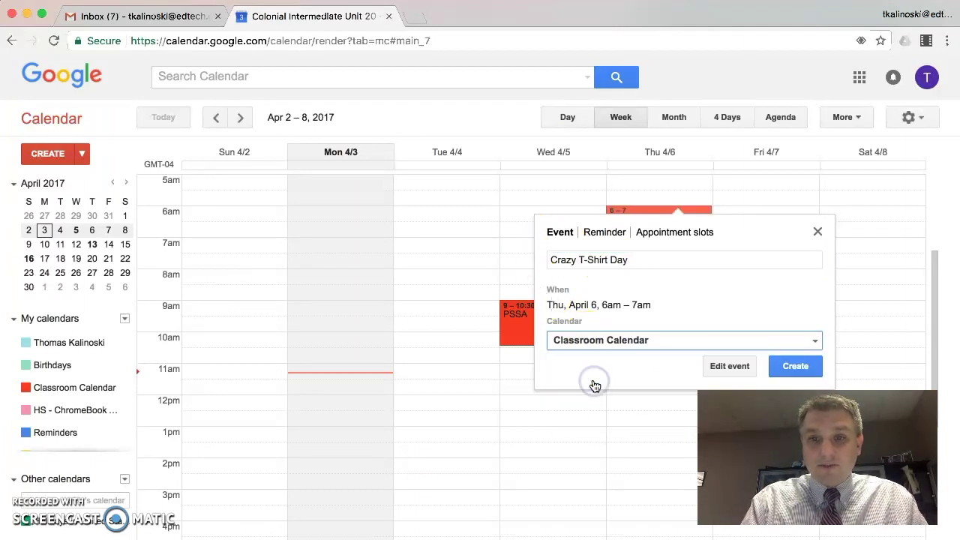
- Open Crazy T-Shirt Day's full details, make it an all-day event, and save it
{"action": "left_click", "coordinate": [730, 365]}
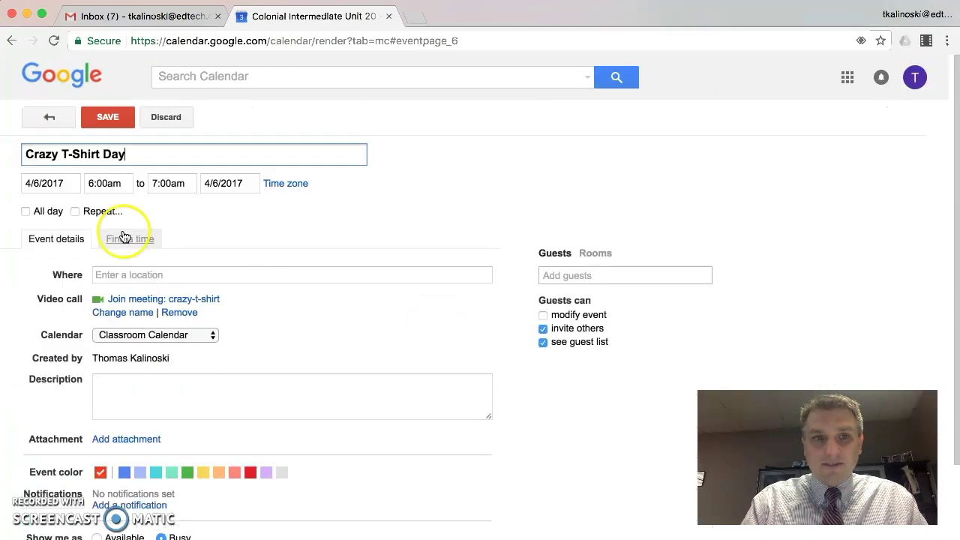
{"action": "left_click", "coordinate": [41, 214]}
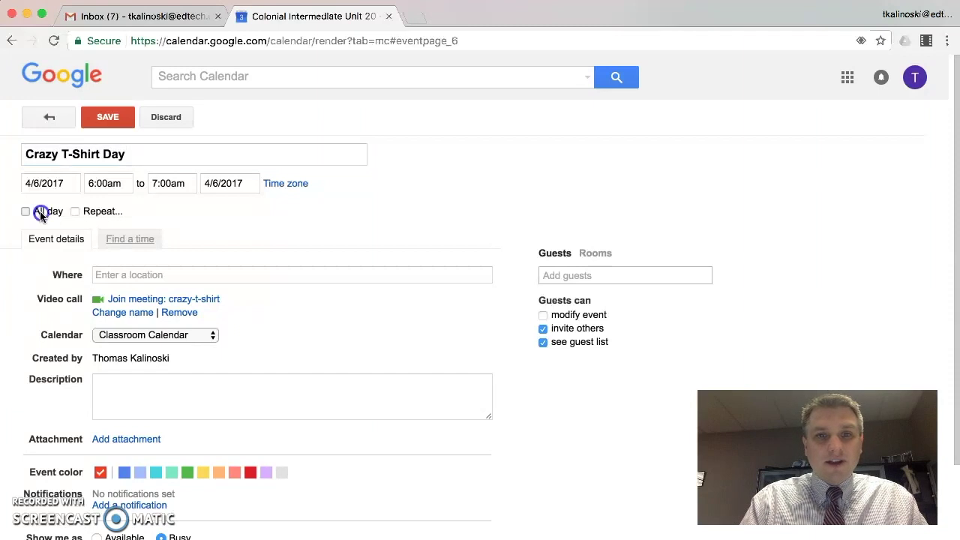
{"action": "left_click", "coordinate": [41, 214]}
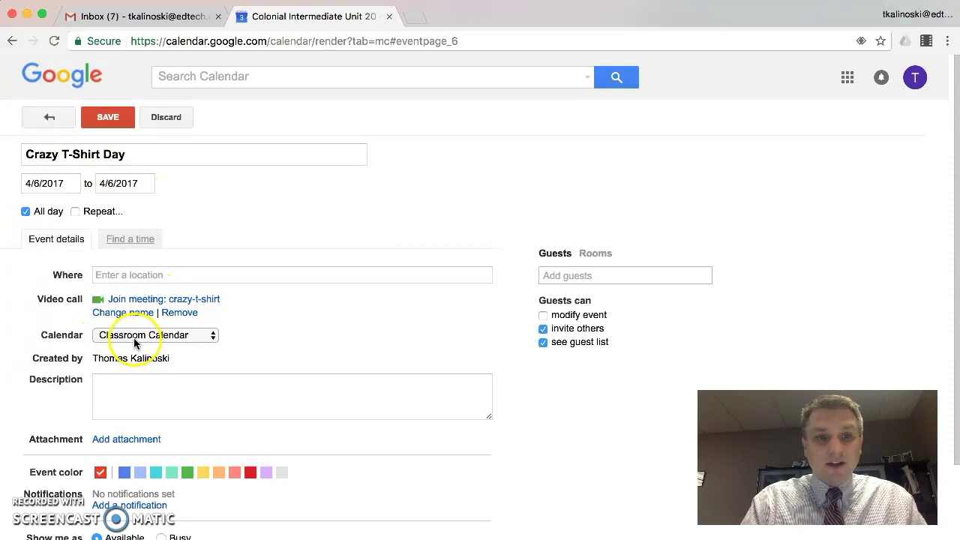
{"action": "left_click", "coordinate": [104, 120]}
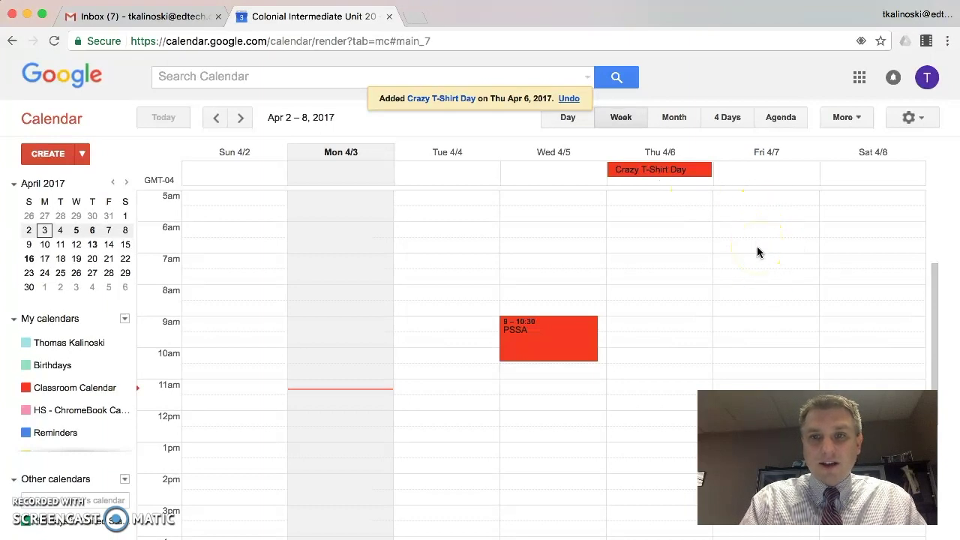
- Add an all-day 'Bring your Favorite book to school' event on Friday 4/7 in Classroom Calendar
{"action": "left_click", "coordinate": [746, 174]}
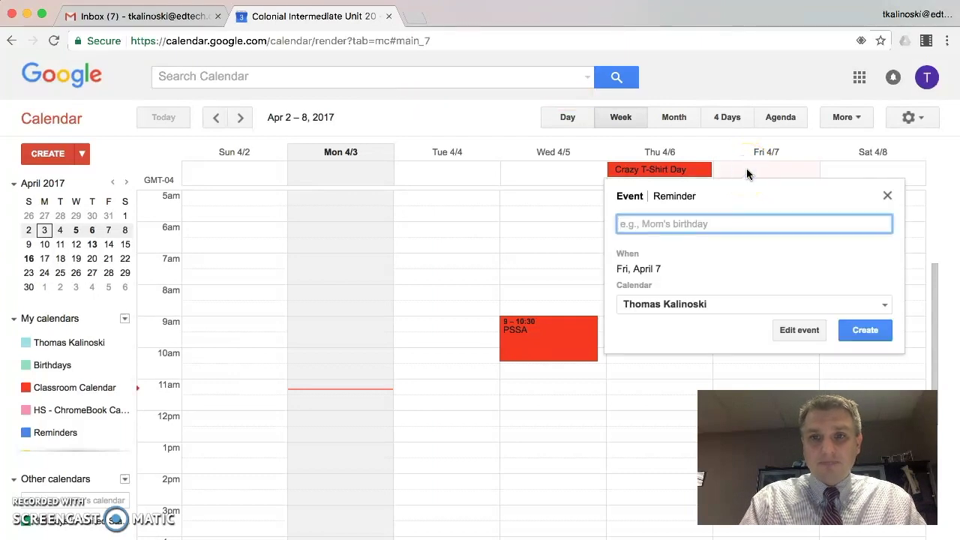
{"action": "left_click", "coordinate": [672, 223]}
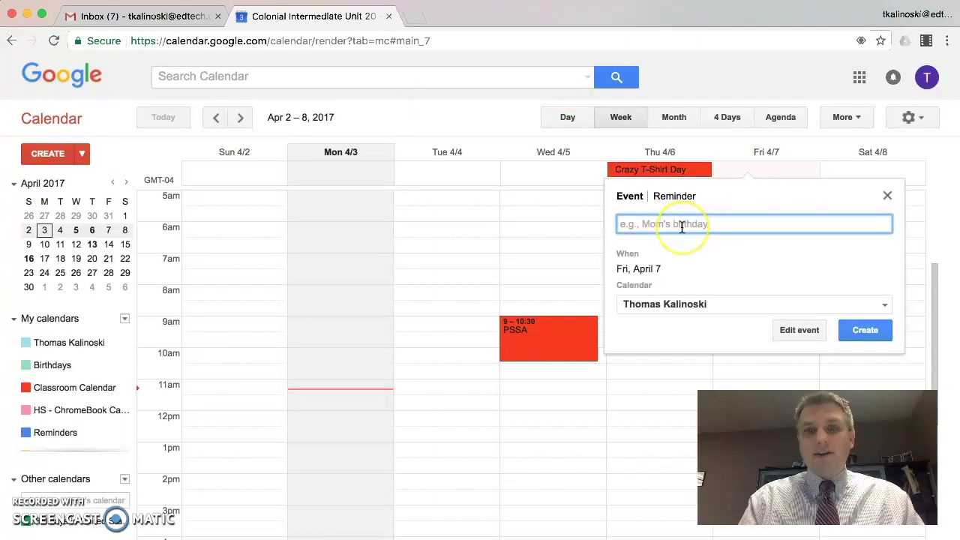
{"action": "type", "text": "Bring "}
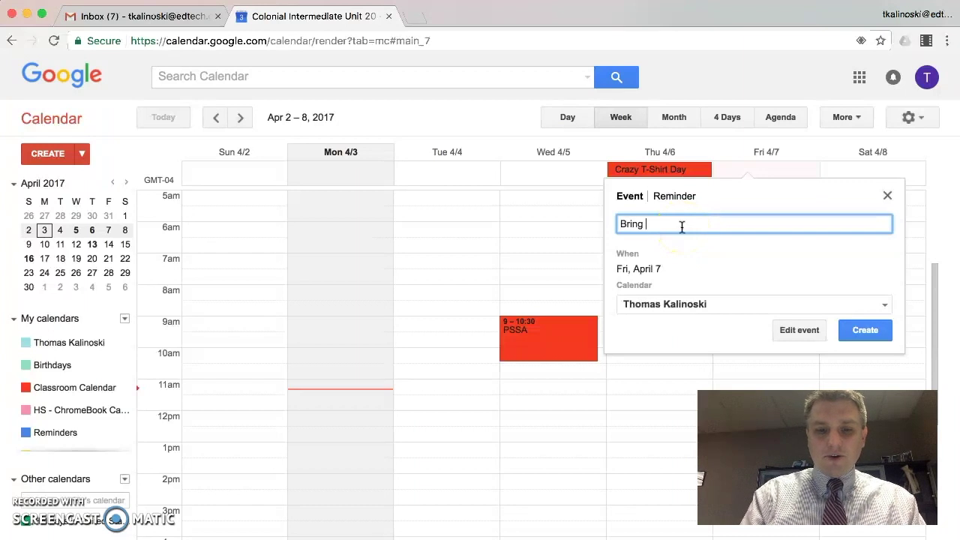
{"action": "type", "text": "your Favorite"}
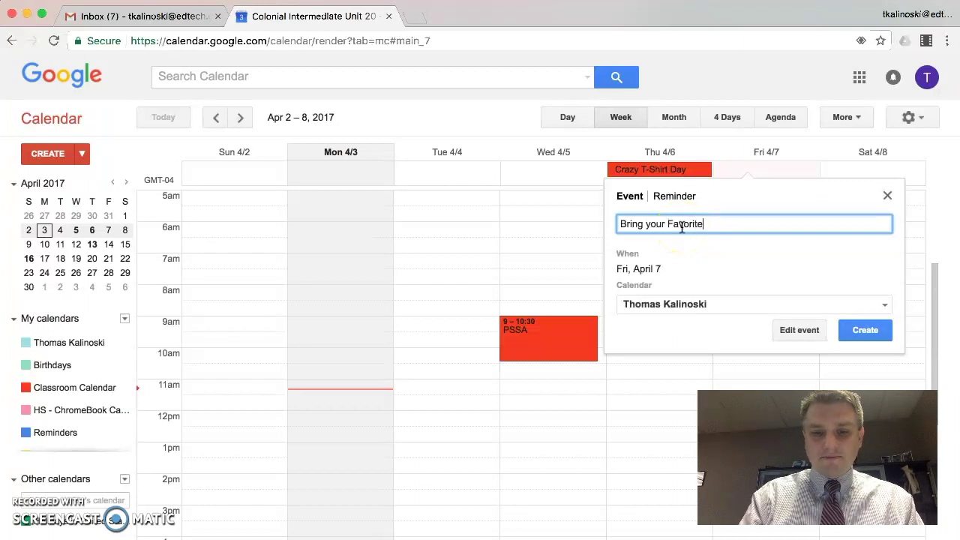
{"action": "type", "text": " book to school"}
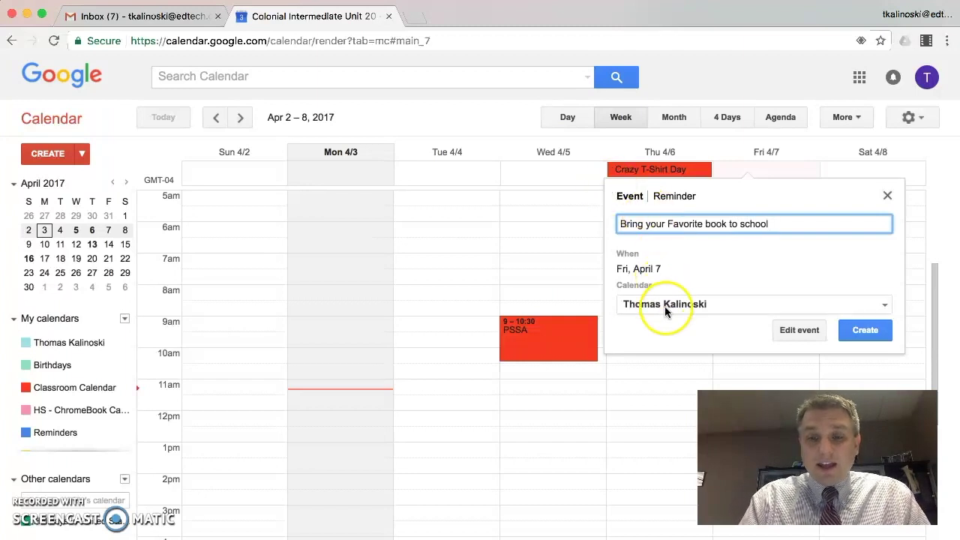
{"action": "left_click", "coordinate": [664, 306]}
{"action": "left_click", "coordinate": [659, 344]}
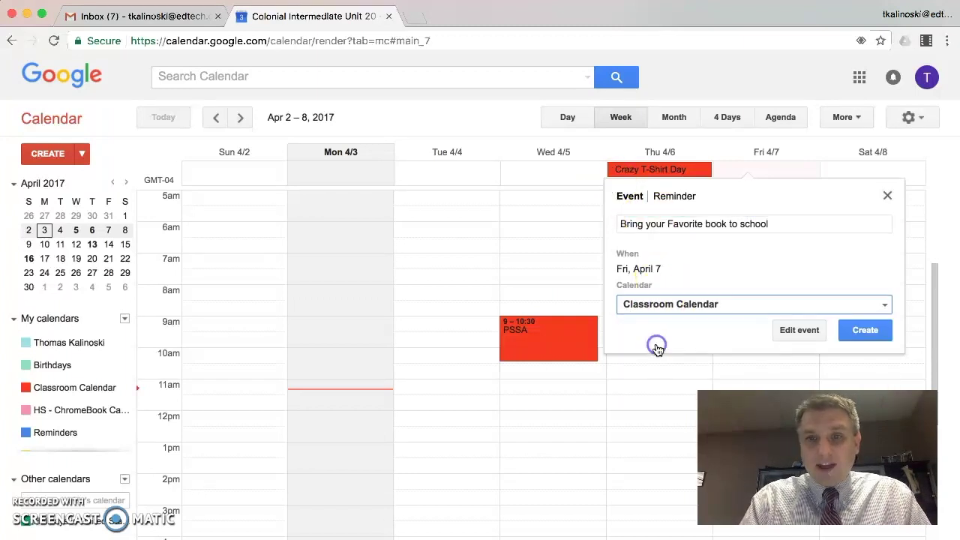
{"action": "left_click", "coordinate": [864, 331]}
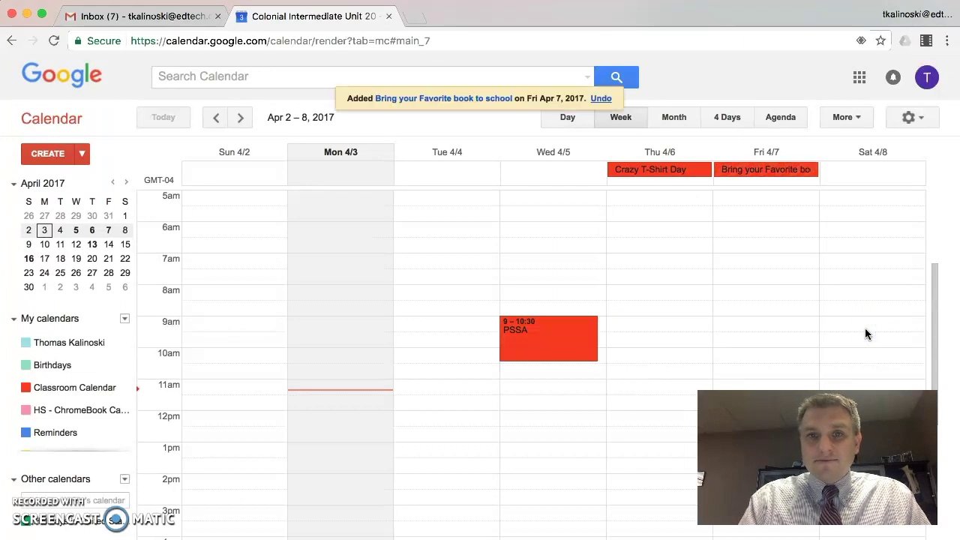
{"action": "left_click", "coordinate": [682, 242]}
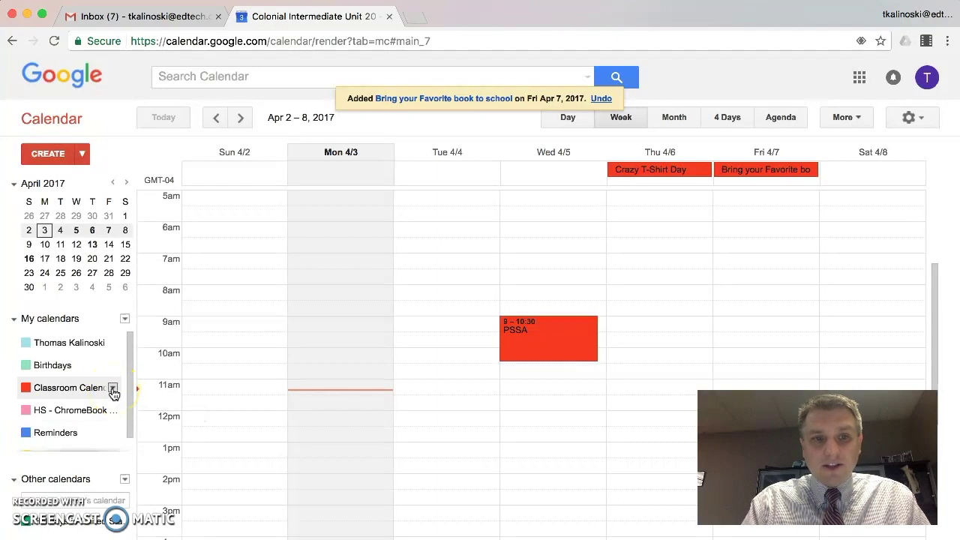
- Make Classroom Calendar public with all event details visible, then save and confirm
{"action": "left_click", "coordinate": [112, 389]}
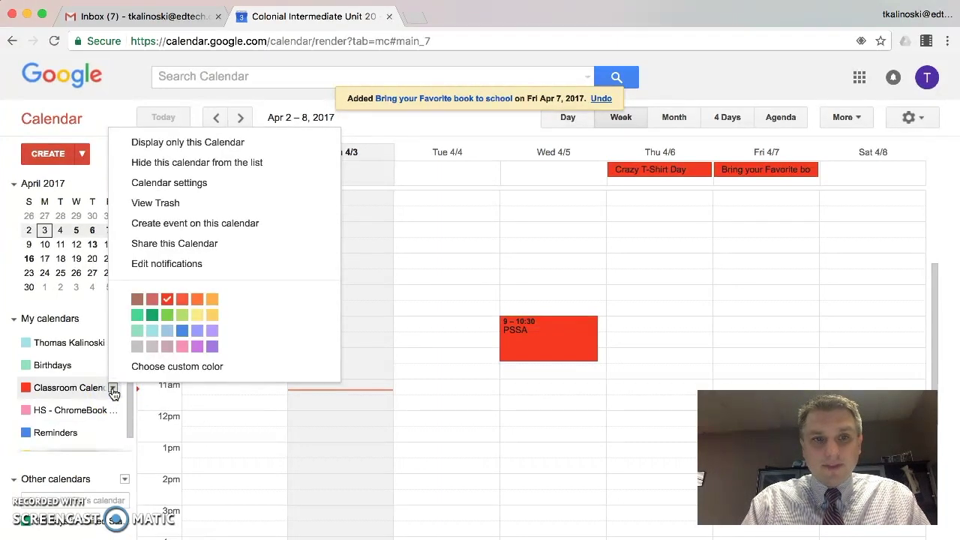
{"action": "left_click", "coordinate": [187, 244]}
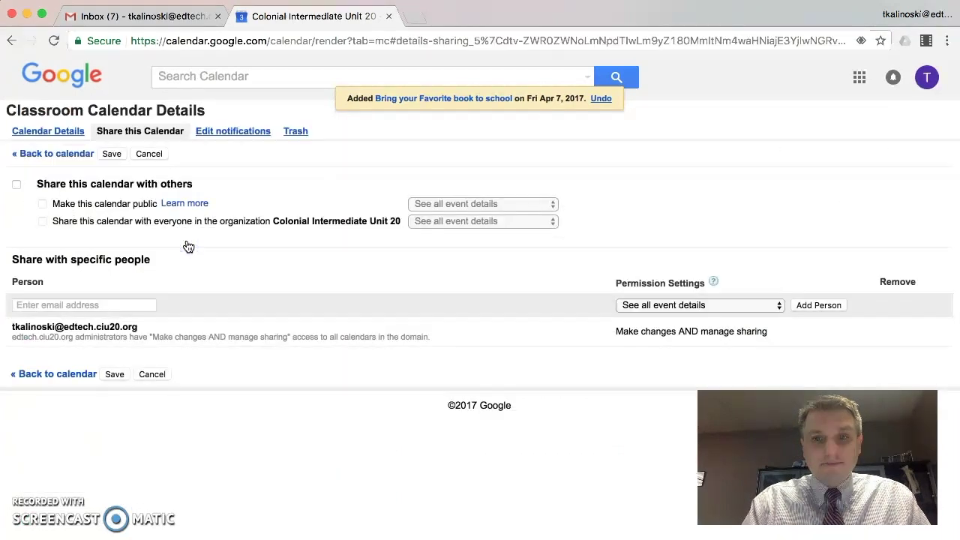
{"action": "left_click", "coordinate": [13, 185]}
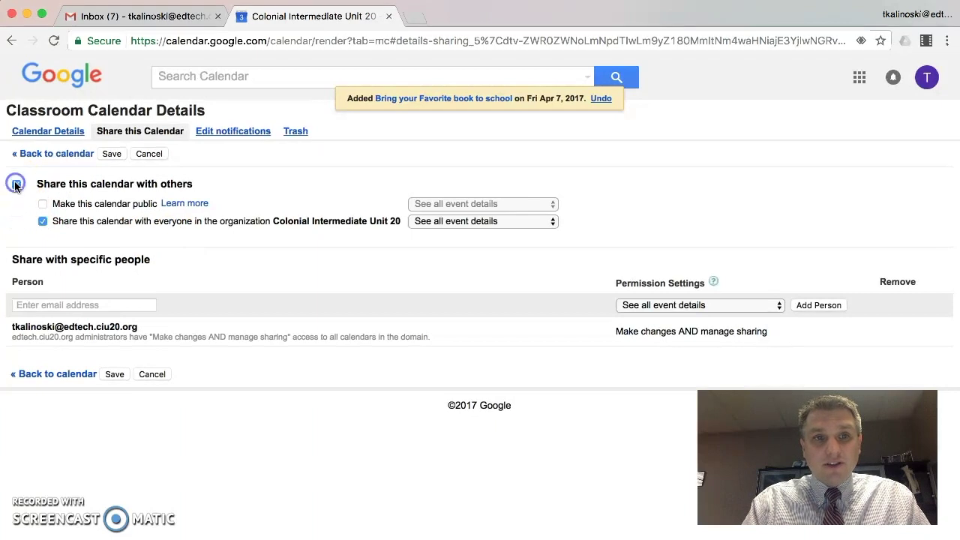
{"action": "left_click", "coordinate": [43, 205]}
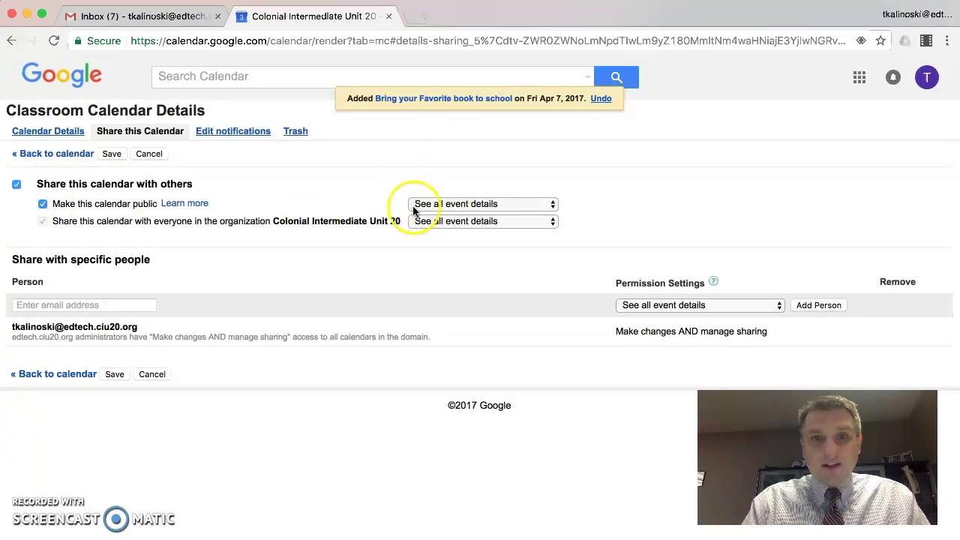
{"action": "left_click", "coordinate": [480, 206]}
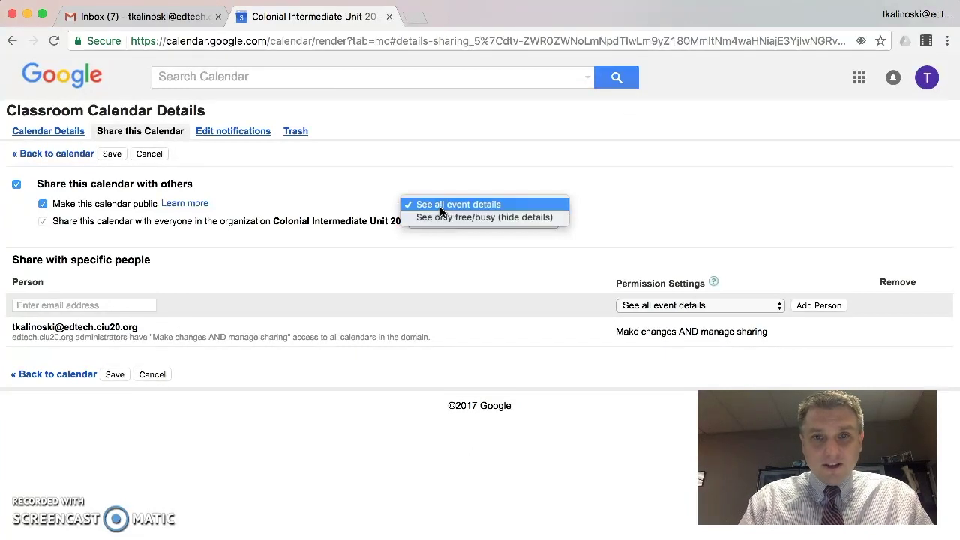
{"action": "left_click", "coordinate": [440, 206]}
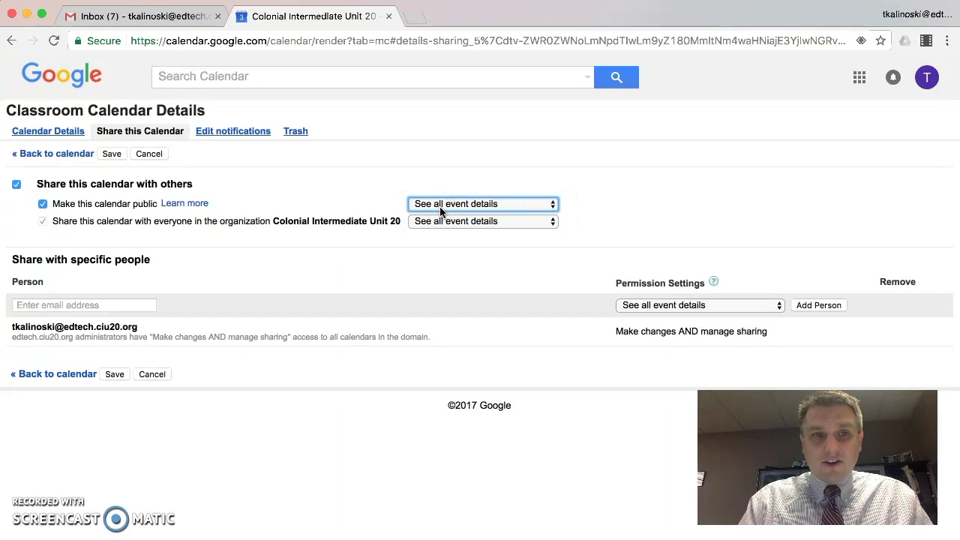
{"action": "left_click", "coordinate": [110, 155]}
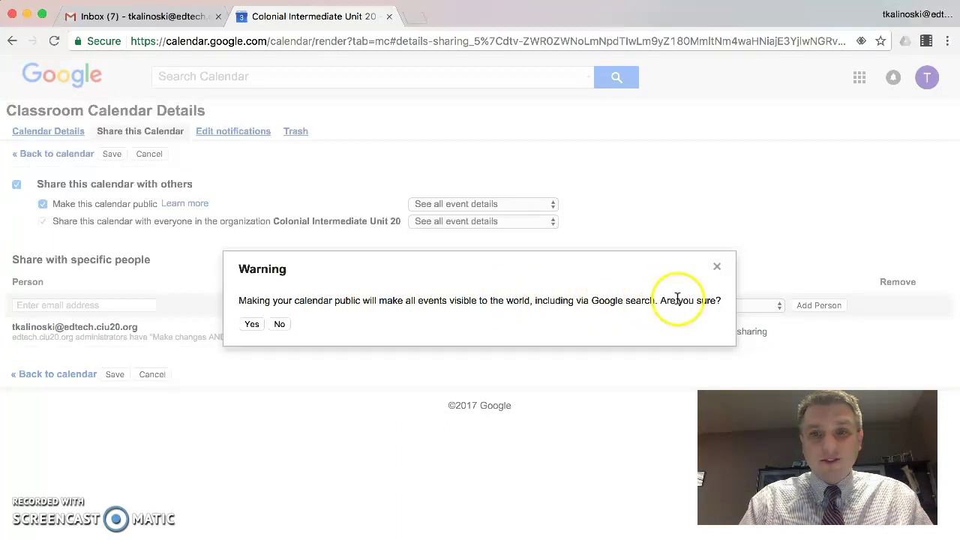
{"action": "left_click", "coordinate": [251, 327]}
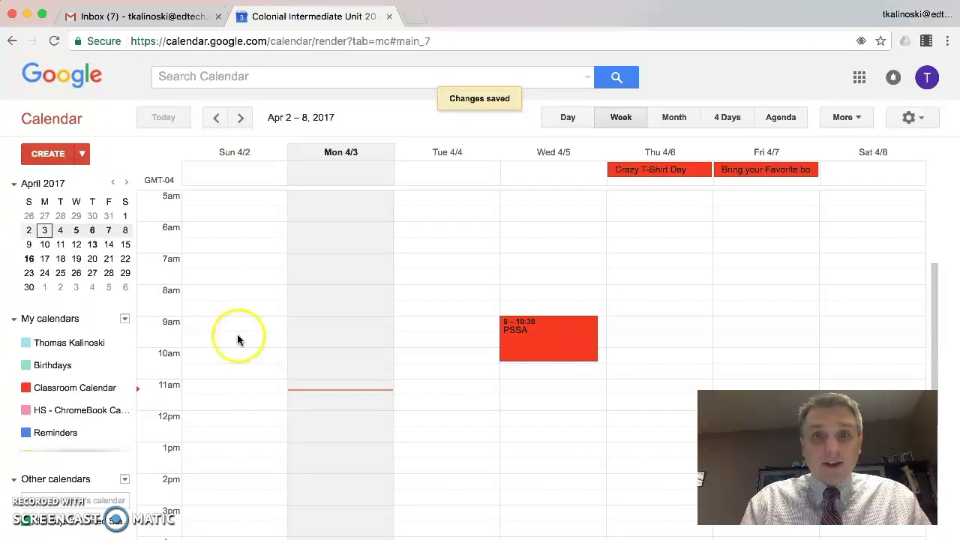
- Open the dropdown menu of the Classroom Calendar entry under My calendars
{"action": "mouse_move", "coordinate": [114, 389]}
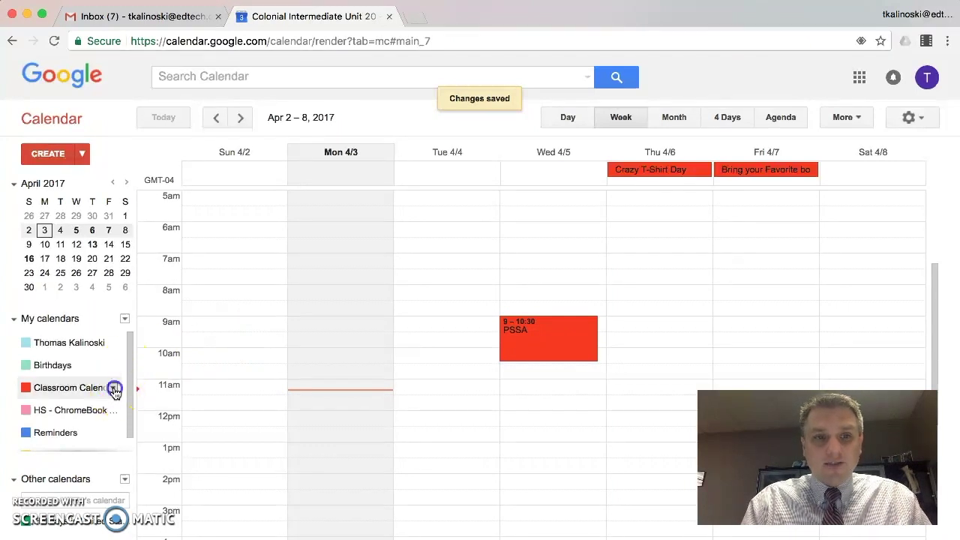
{"action": "left_click", "coordinate": [112, 388]}
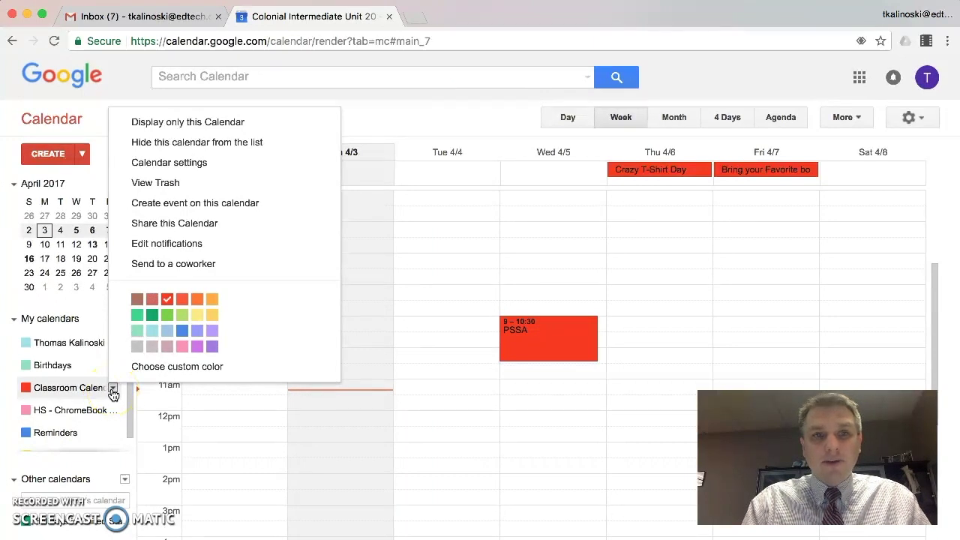
- Copy the Classroom Calendar's public ICAL address from its Calendar settings page
{"action": "left_click", "coordinate": [169, 162]}
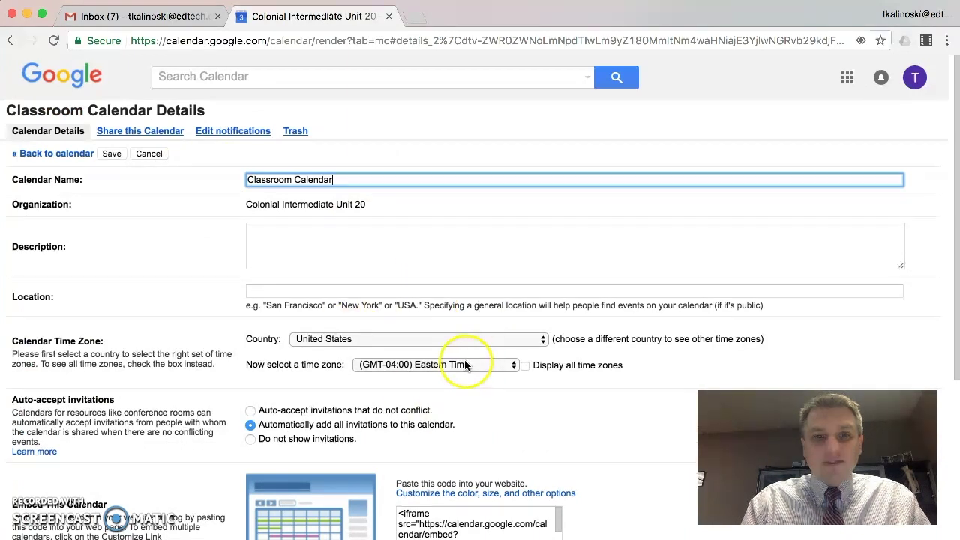
{"action": "scroll", "coordinate": [474, 364], "scroll_direction": "down", "scroll_amount": 2}
{"action": "scroll", "coordinate": [474, 363], "scroll_direction": "down", "scroll_amount": 5}
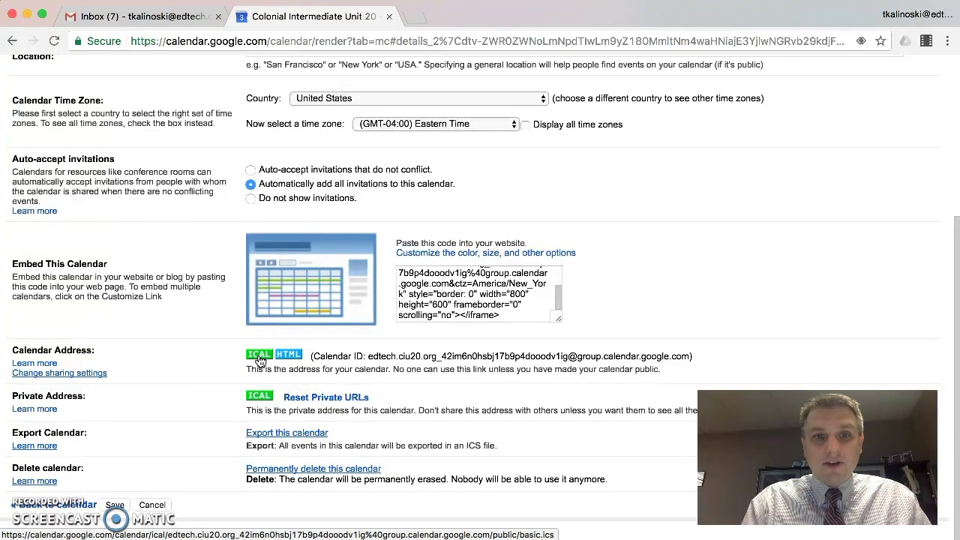
{"action": "left_click", "coordinate": [259, 356]}
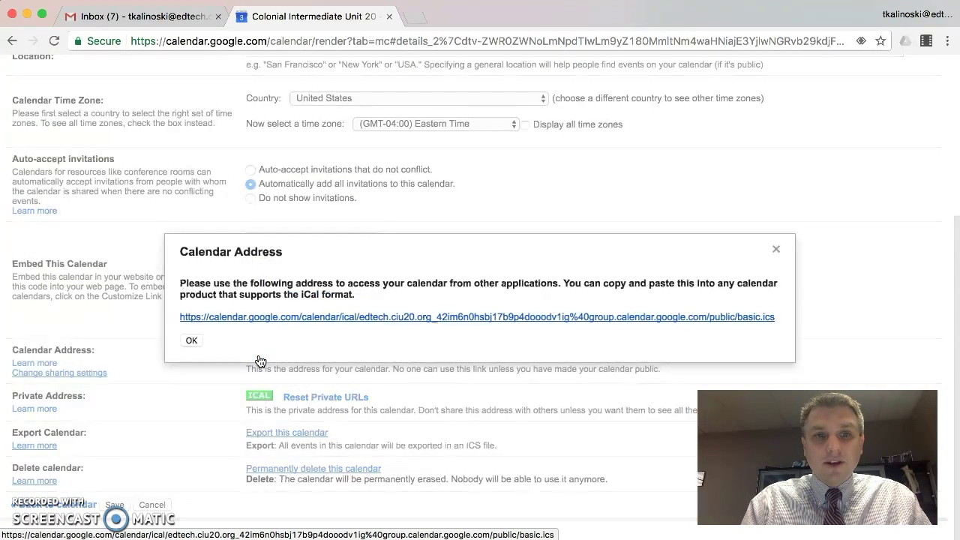
{"action": "right_click", "coordinate": [481, 321]}
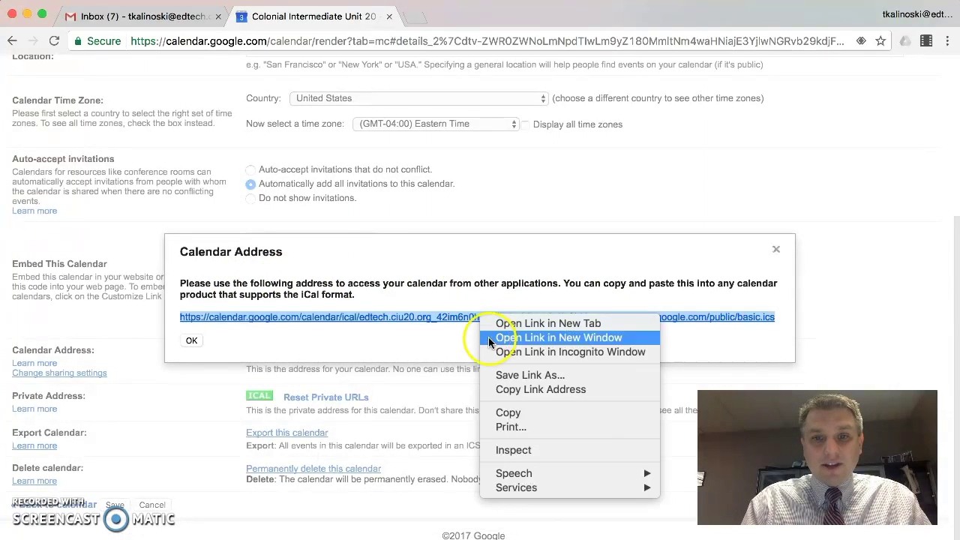
{"action": "left_click", "coordinate": [510, 389]}
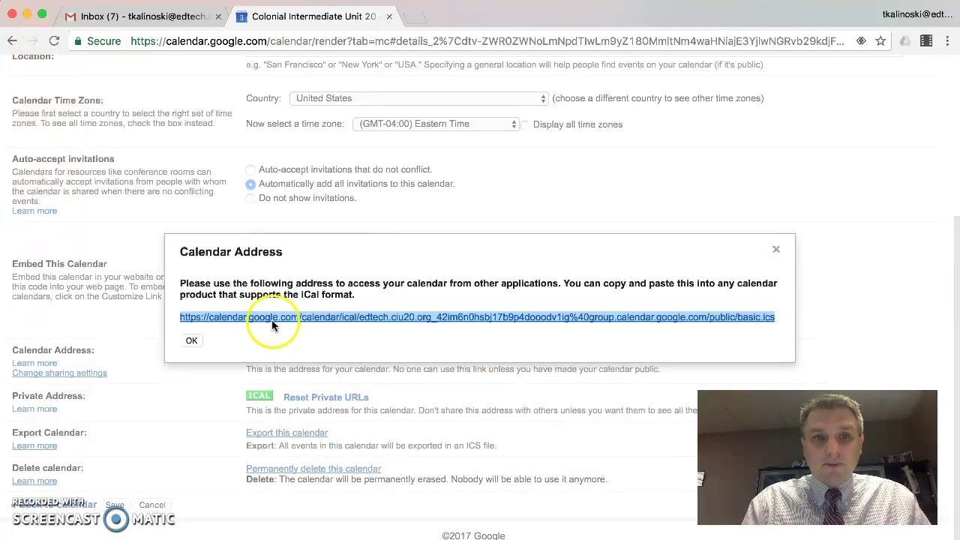
{"action": "left_click", "coordinate": [192, 341]}
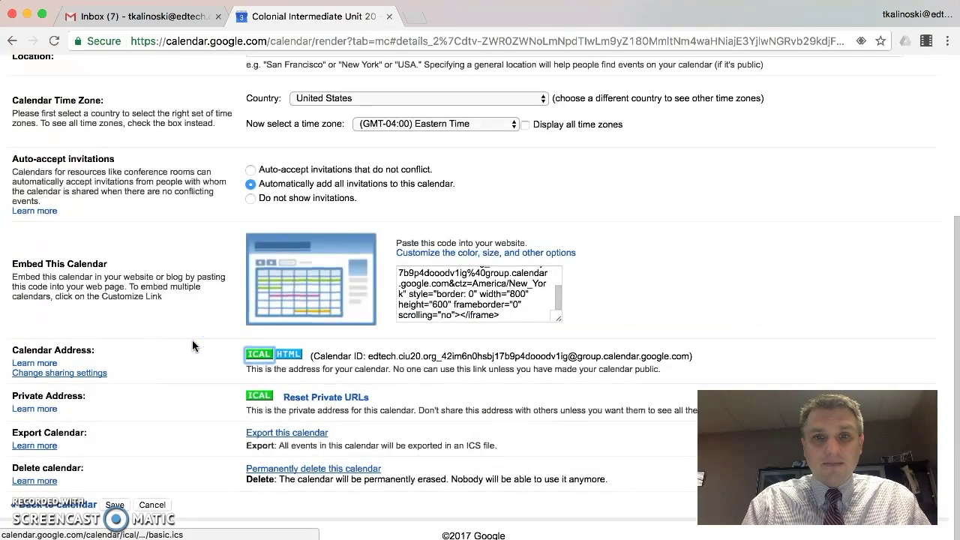
- In Gmail, compose a new message addressed to the parent's e-mail address
{"action": "left_click", "coordinate": [122, 16]}
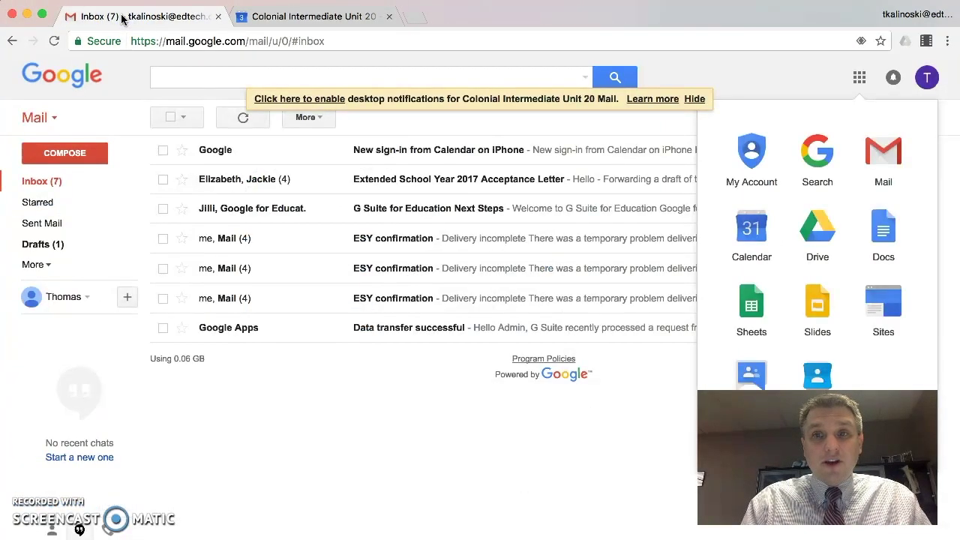
{"action": "left_click", "coordinate": [64, 158]}
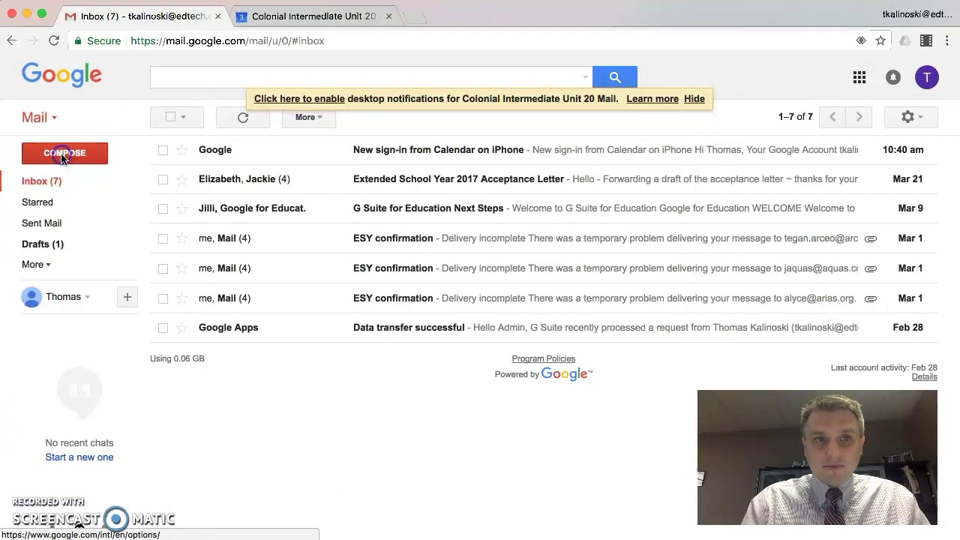
{"action": "left_click", "coordinate": [64, 156]}
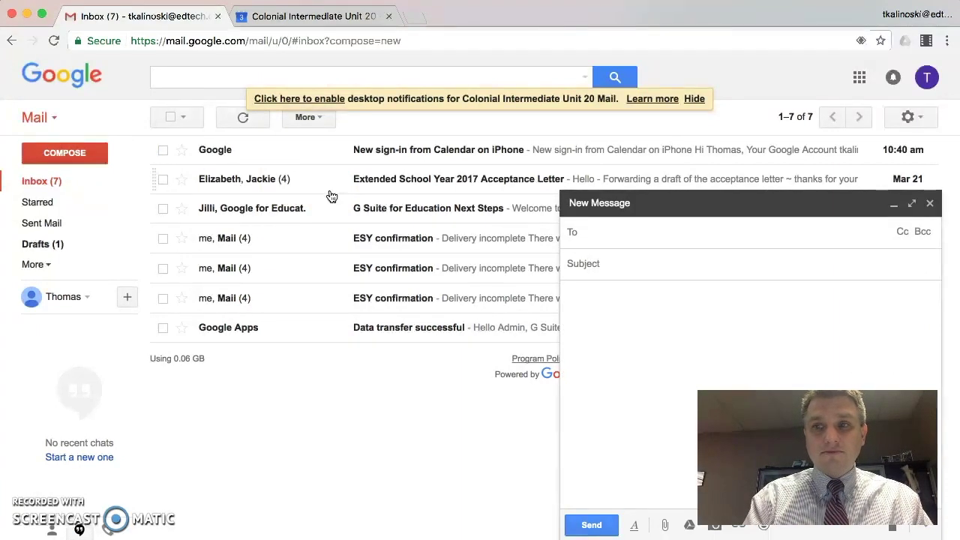
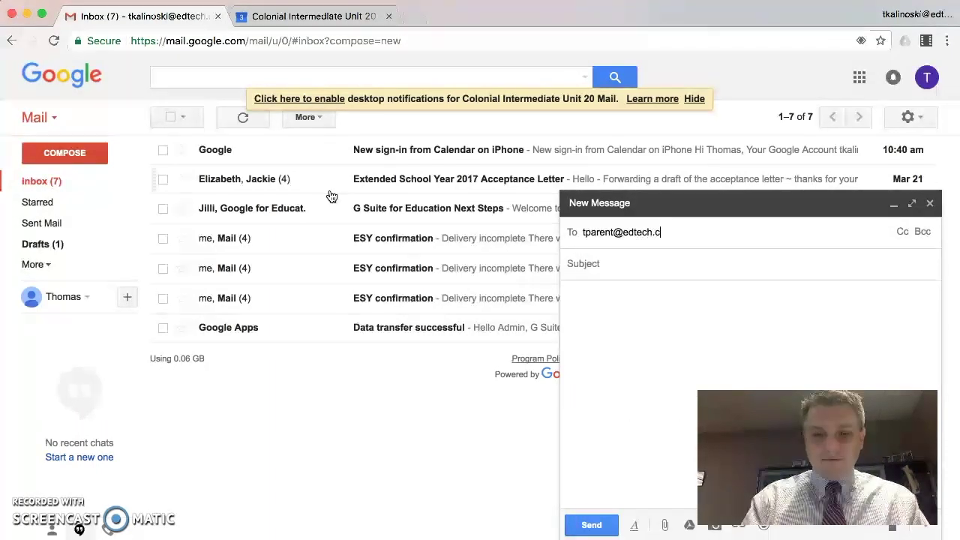
{"action": "key", "text": "Return"}
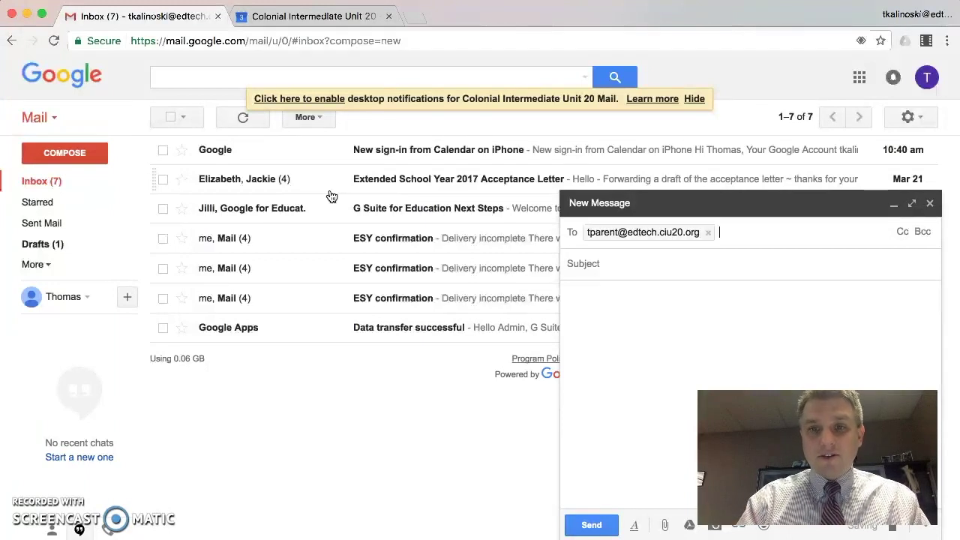
{"action": "key", "text": "Tab"}
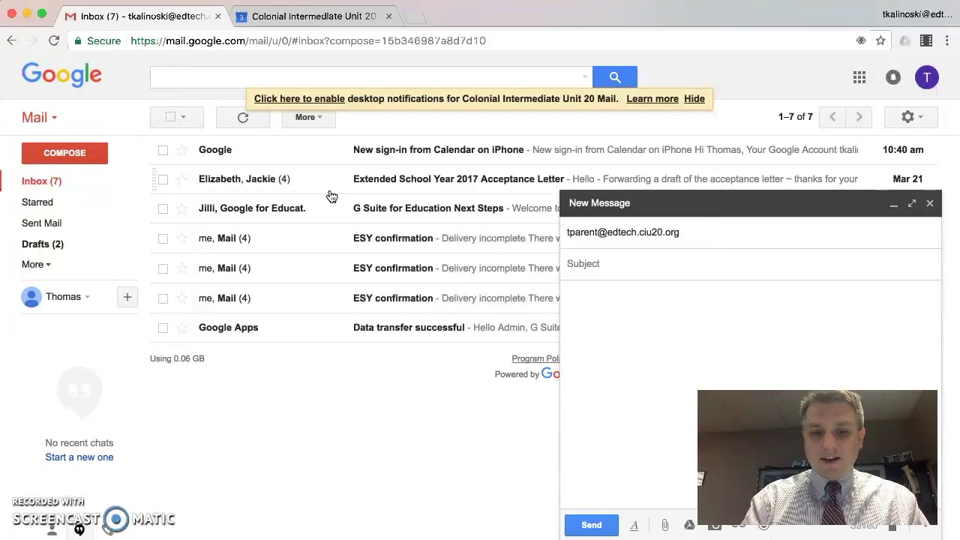
- Enter subject 'virtual calendar' and body 'I am keeping an electronic calendar this year', correcting the typo
{"action": "type", "text": "virtual ca"}
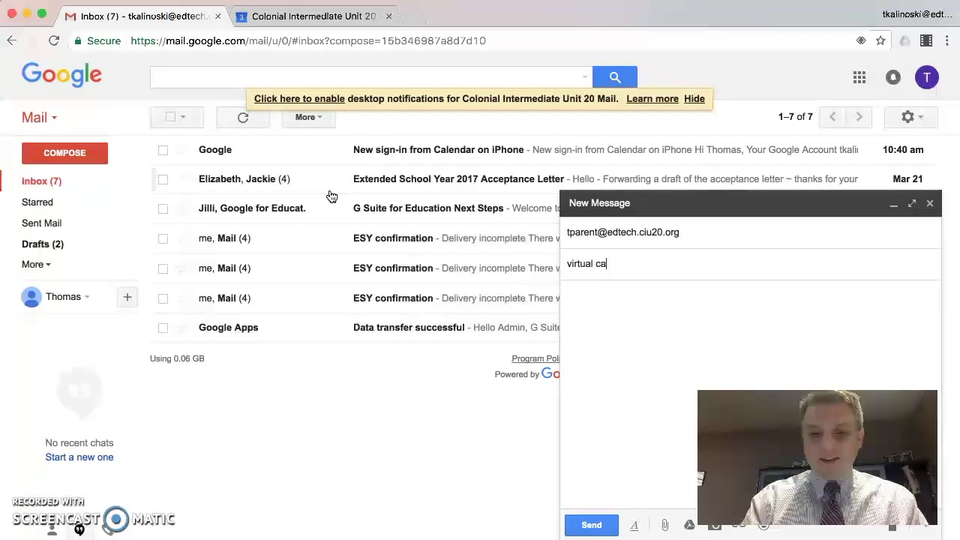
{"action": "type", "text": "lendar"}
{"action": "key", "text": "Tab"}
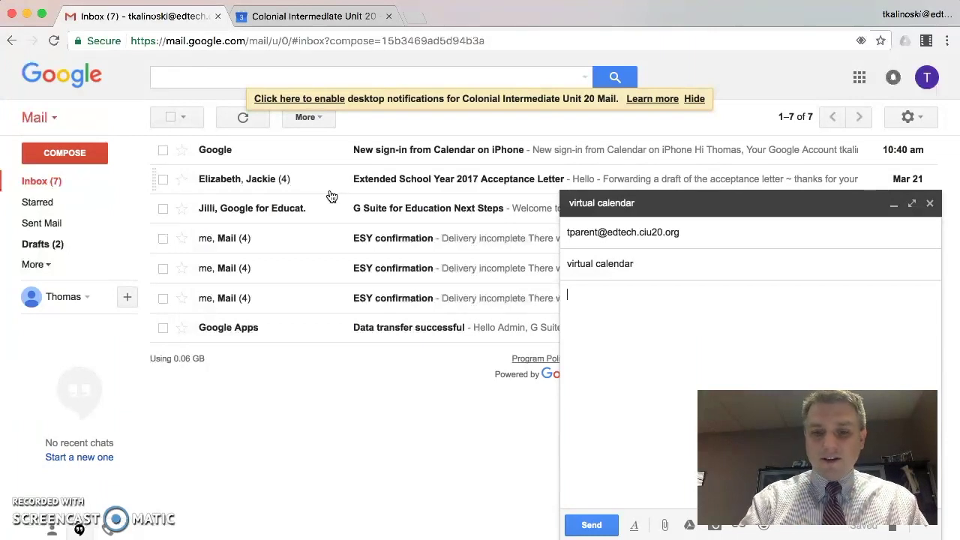
{"action": "type", "text": "....you"}
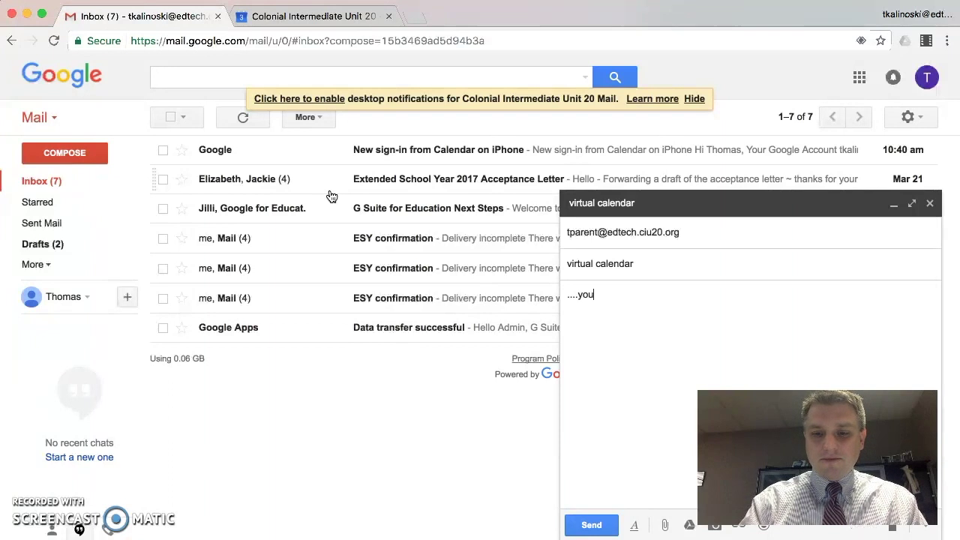
{"action": "key", "text": "BackSpace"}
{"action": "key", "text": "BackSpace"}
{"action": "key", "text": "BackSpace"}
{"action": "type", "text": "I a"}
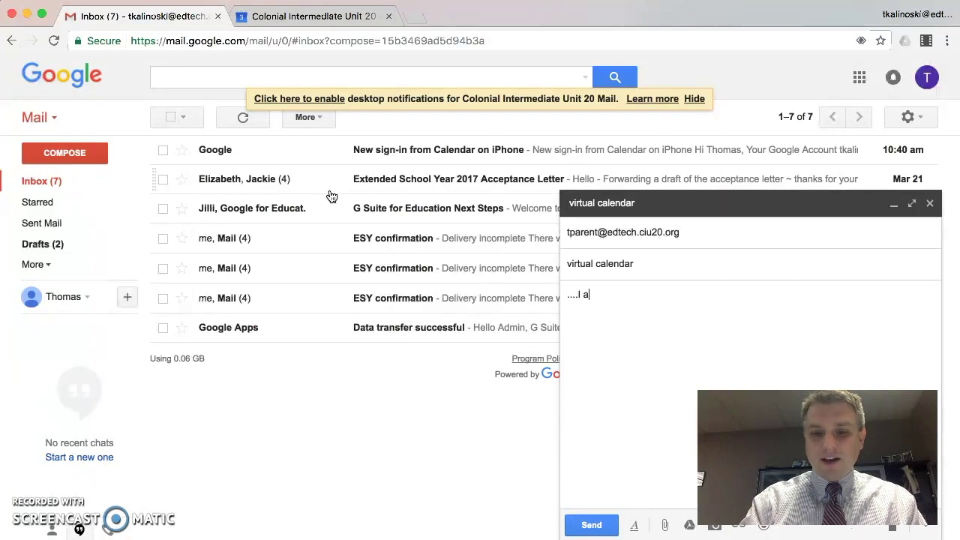
{"action": "type", "text": "m keeping an"}
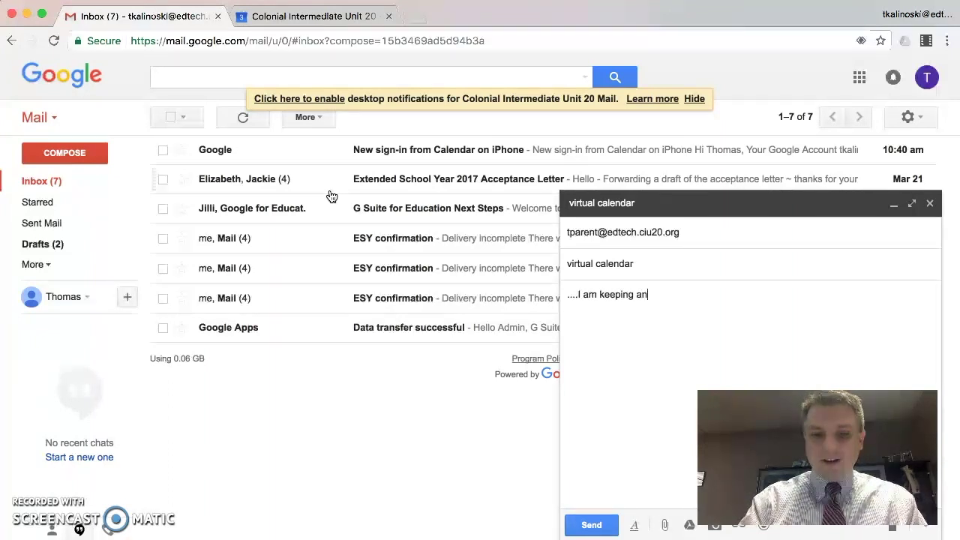
{"action": "type", "text": " electronbic c"}
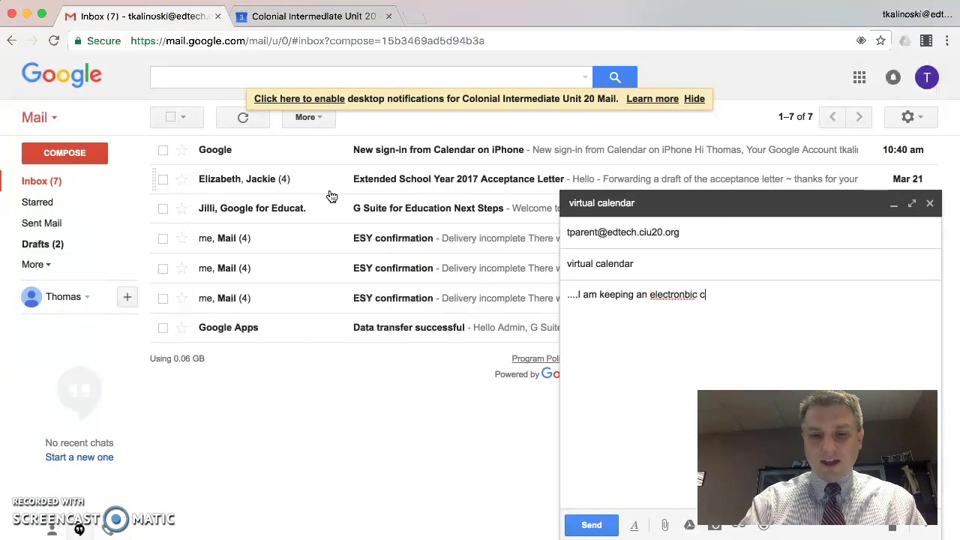
{"action": "type", "text": "alendar this year"}
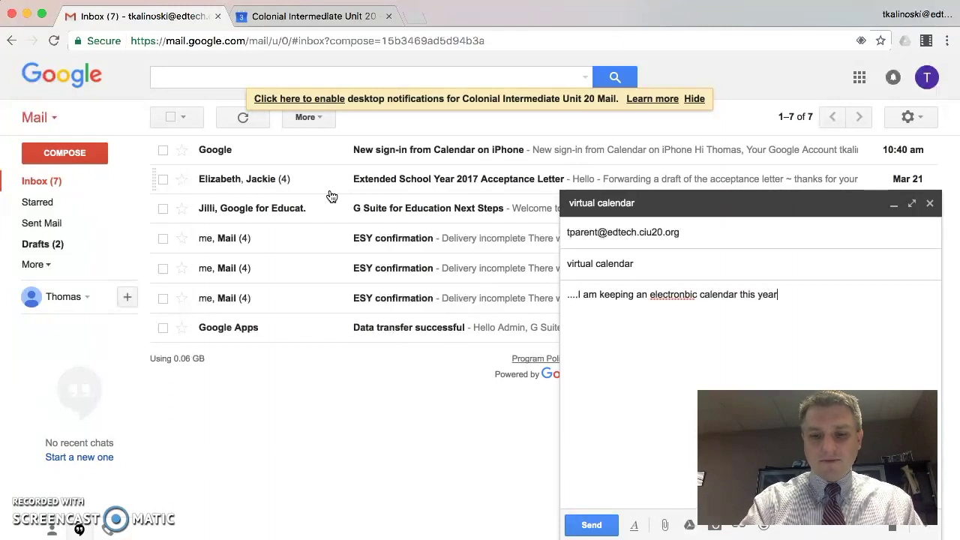
{"action": "type", "text": "......."}
{"action": "key", "text": "Return"}
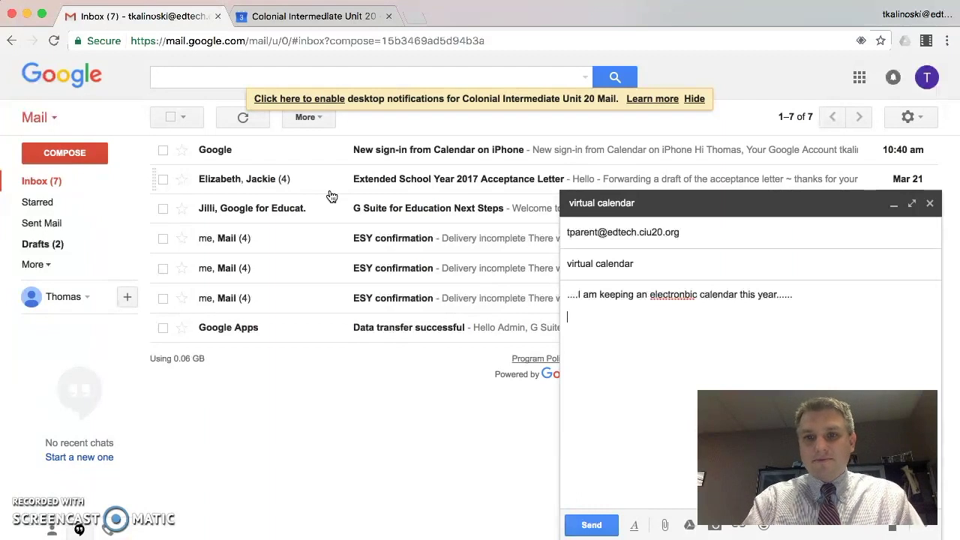
{"action": "right_click", "coordinate": [681, 294]}
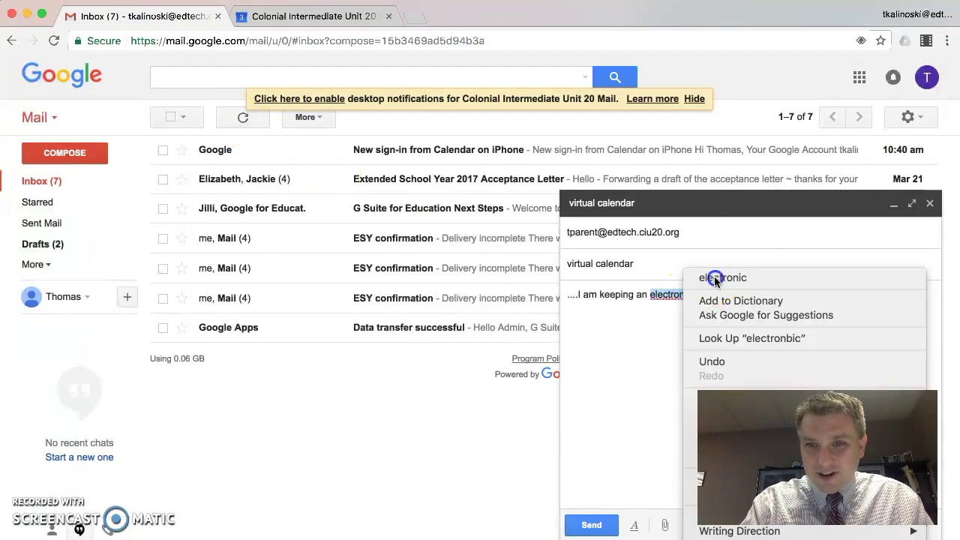
{"action": "left_click", "coordinate": [715, 280]}
{"action": "left_click", "coordinate": [602, 335]}
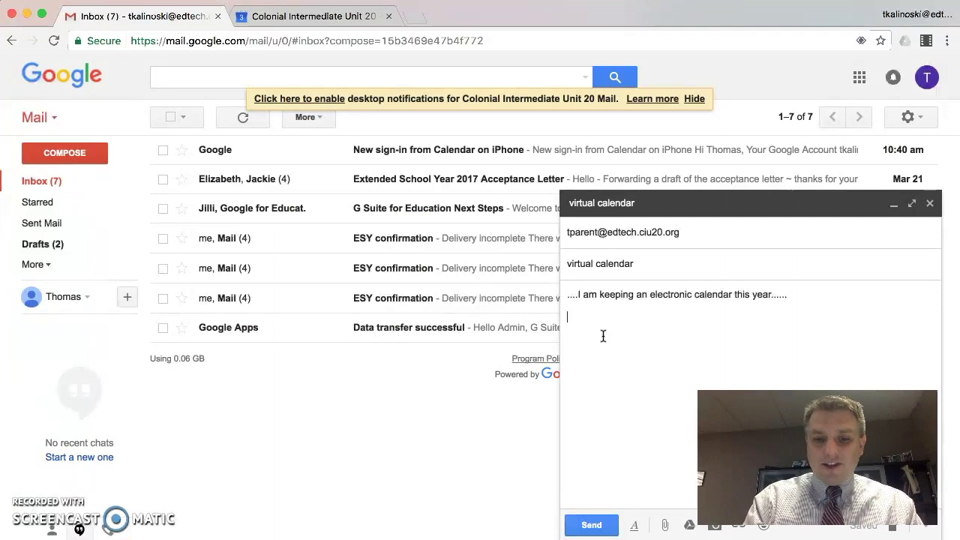
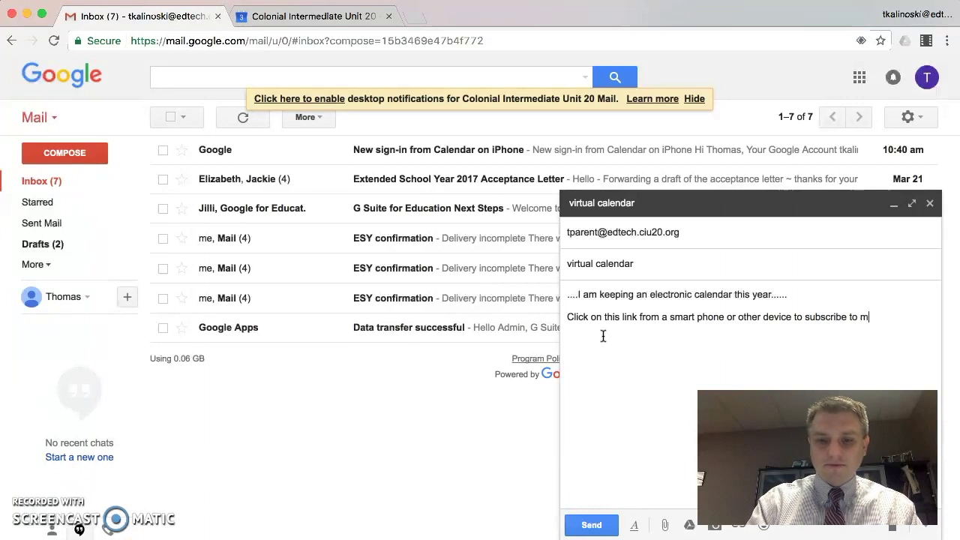
- Add the line asking to subscribe to our classroom calendar, paste the iCal link, and send
{"action": "key", "text": "BackSpace"}
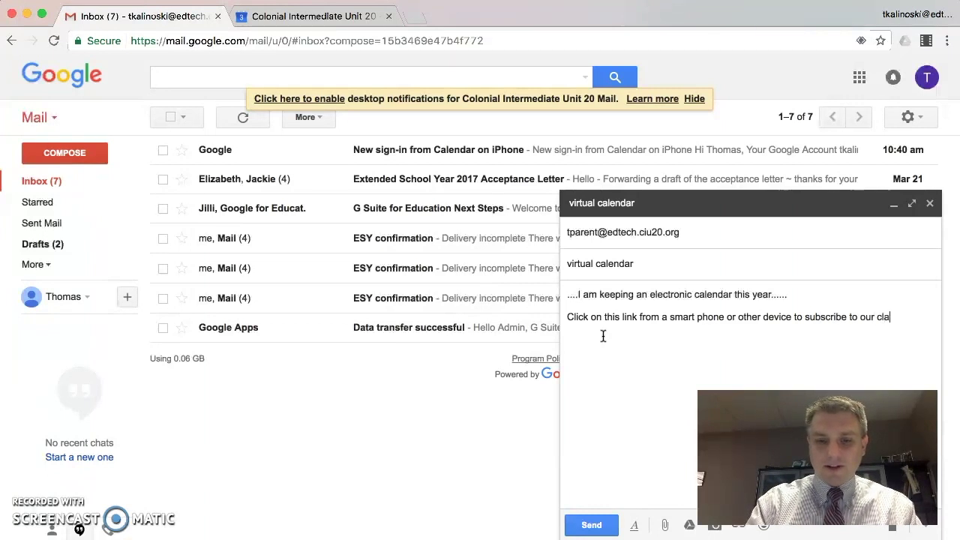
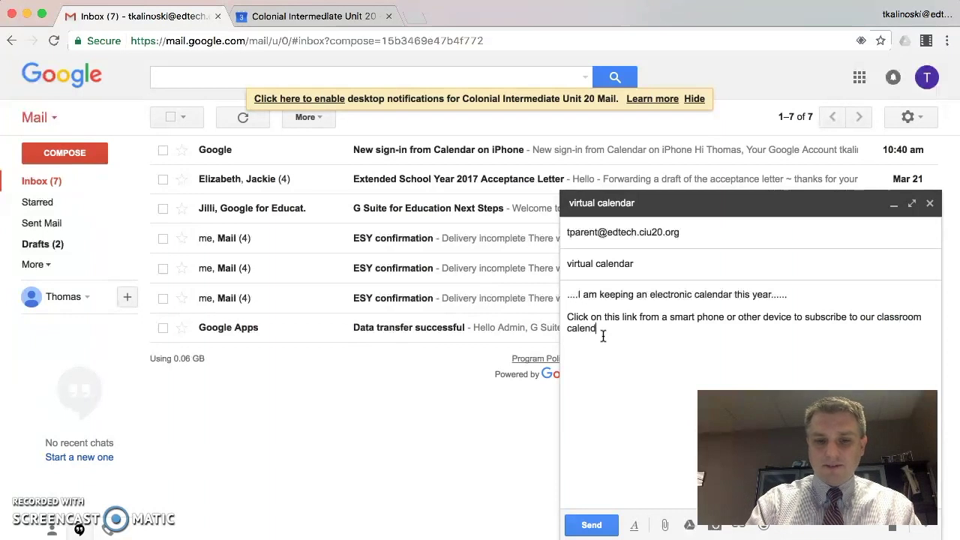
{"action": "key", "text": "Return"}
{"action": "key", "text": "Return"}
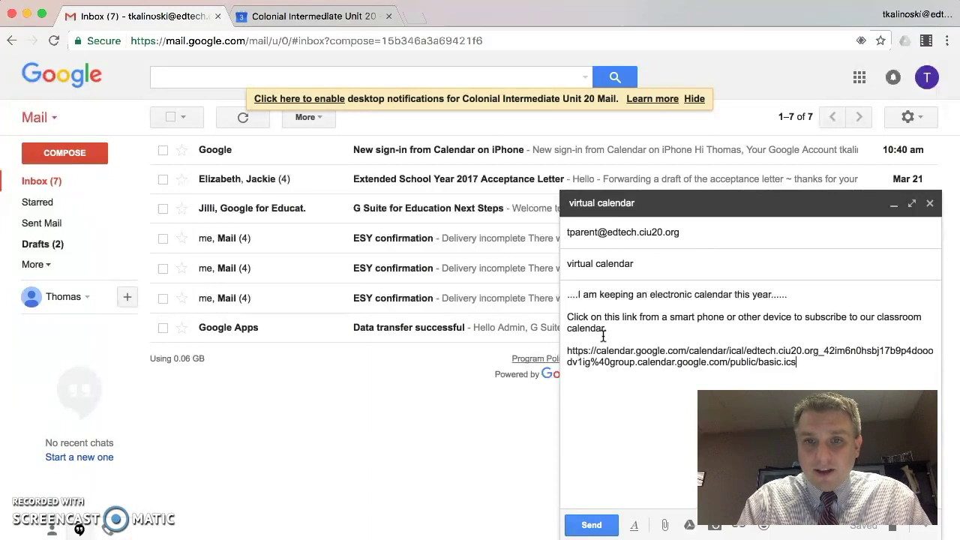
{"action": "left_click", "coordinate": [709, 363]}
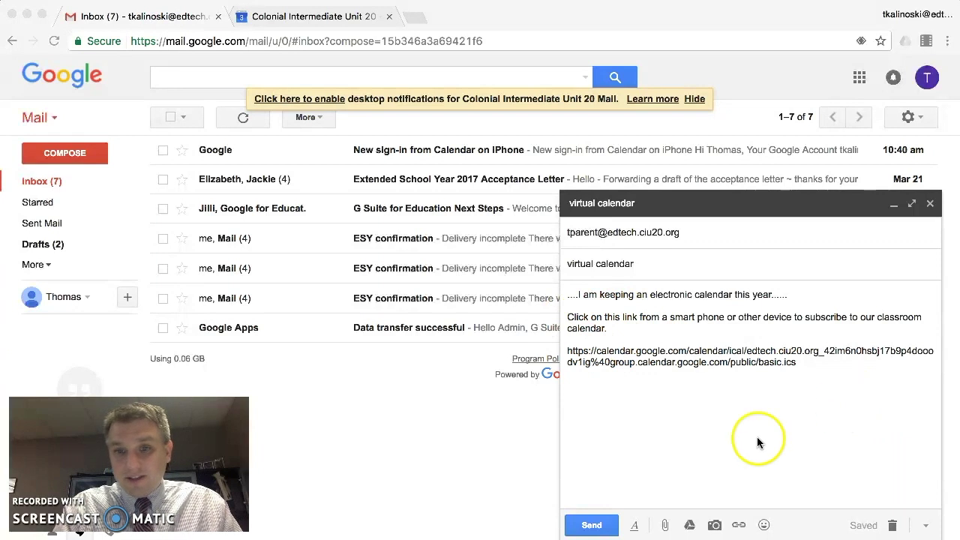
{"action": "left_click", "coordinate": [591, 526]}
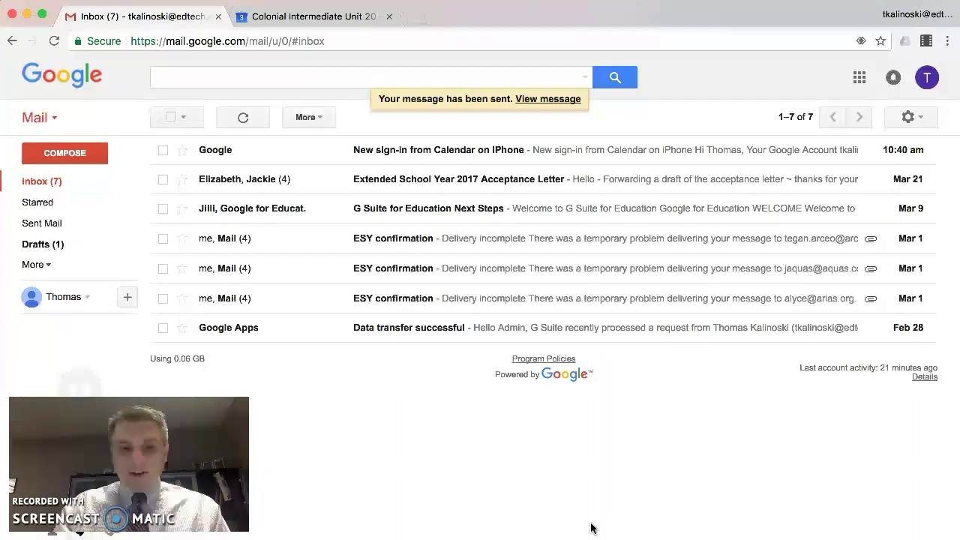
- Switch from Gmail to the QuickTime window mirroring the iPhone home screen
{"action": "key", "text": "super+Tab"}
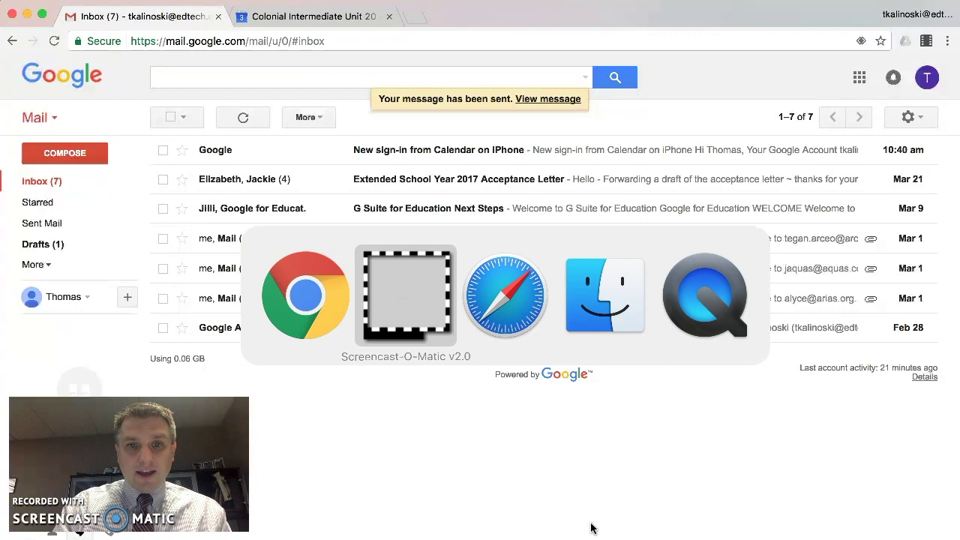
{"action": "key", "text": "super+Tab"}
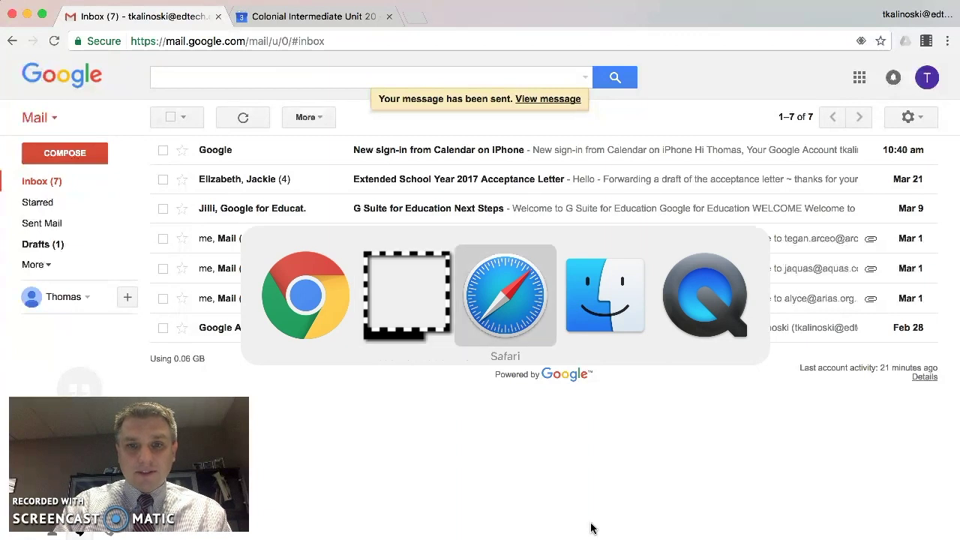
{"action": "key", "text": "super+Tab"}
{"action": "key", "text": "super+Tab"}
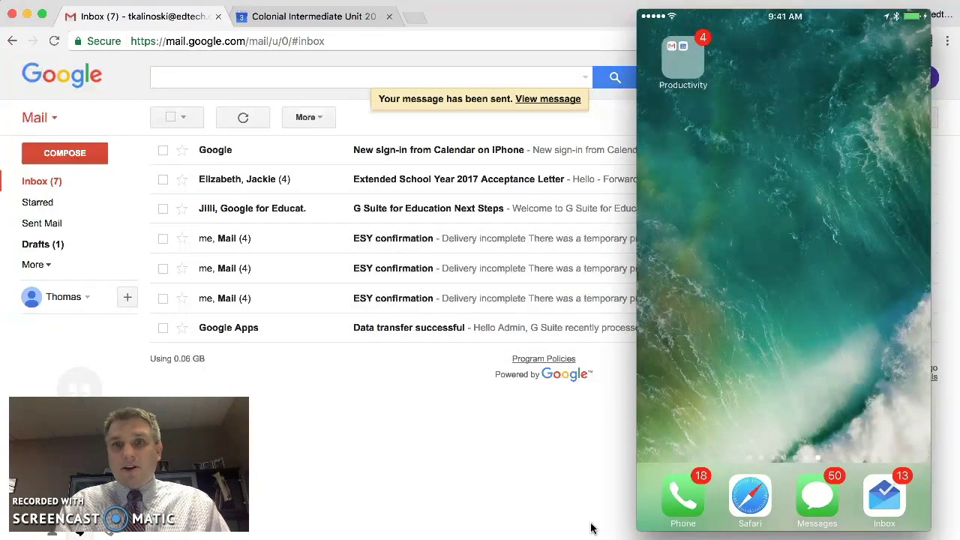